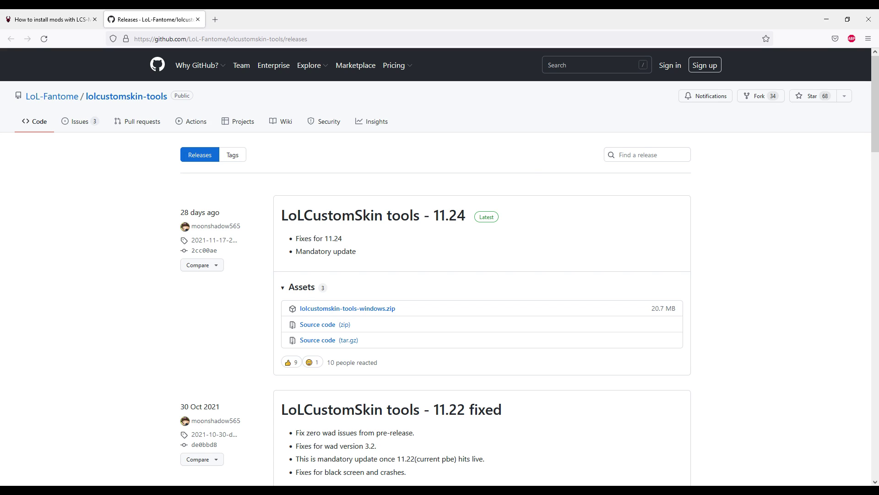
Download lolcustomskin-tools-windows.zip from the LoLCustomSkin tools 11.24 release, opening it with WinRAR, and close the archive window.
left_click(369, 309)
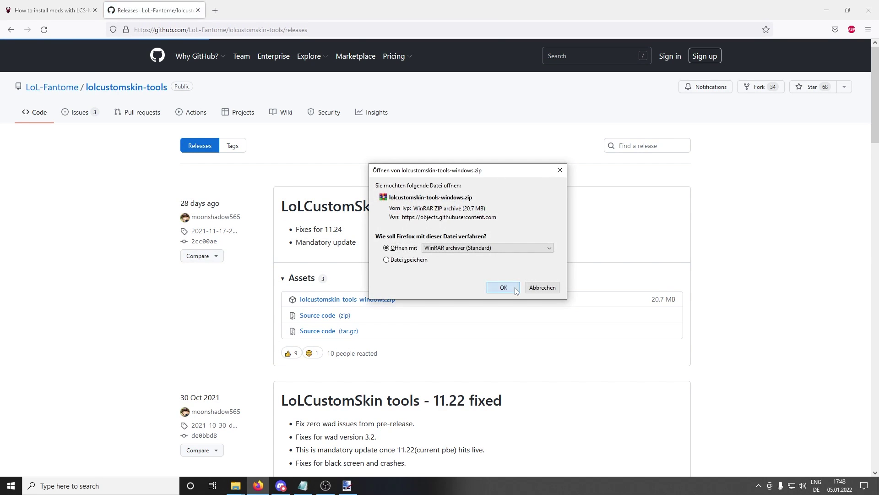
left_click(503, 287)
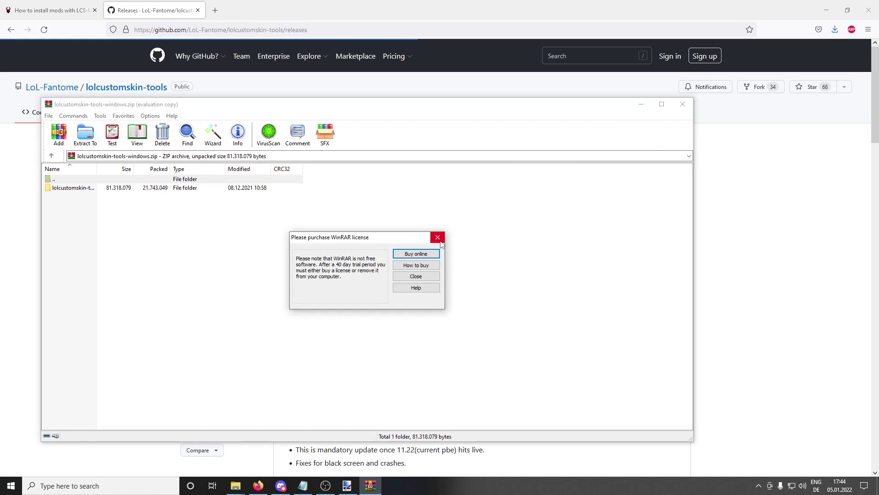
left_click(438, 238)
left_click(682, 104)
Show the downloaded archive in its containing folder and clear the browser away so the desktop is accessible.
left_click(835, 29)
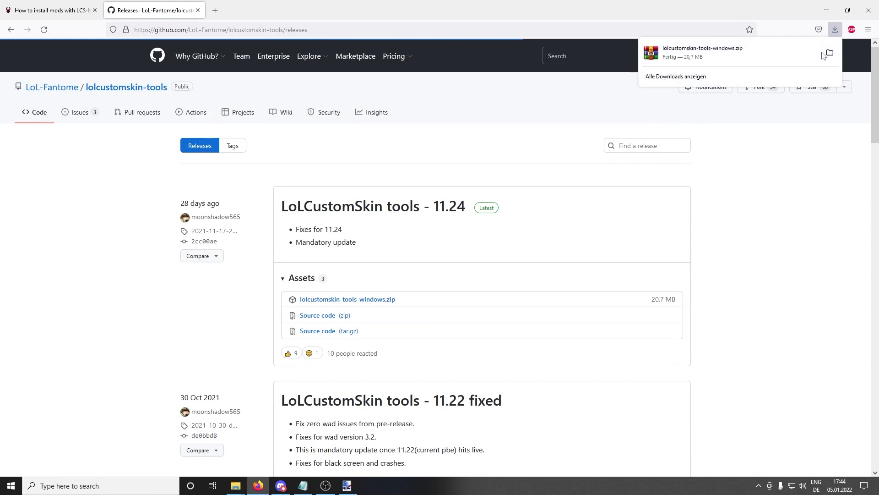
left_click(827, 53)
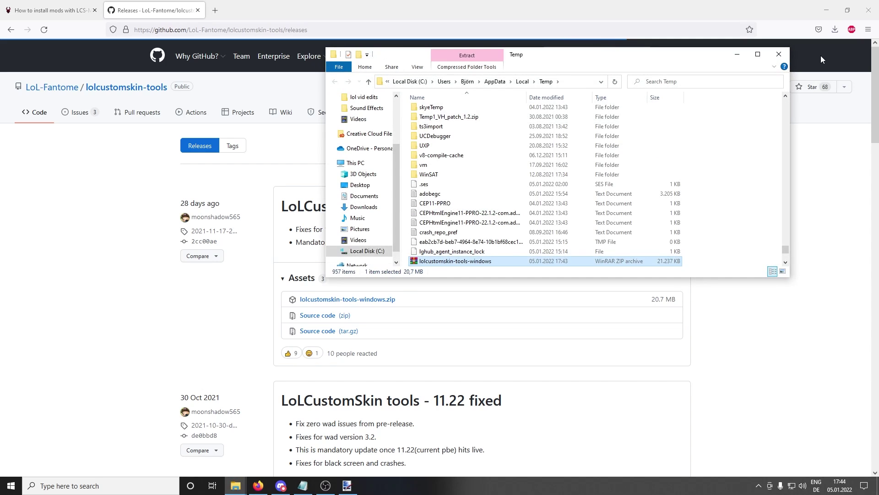
left_click(826, 10)
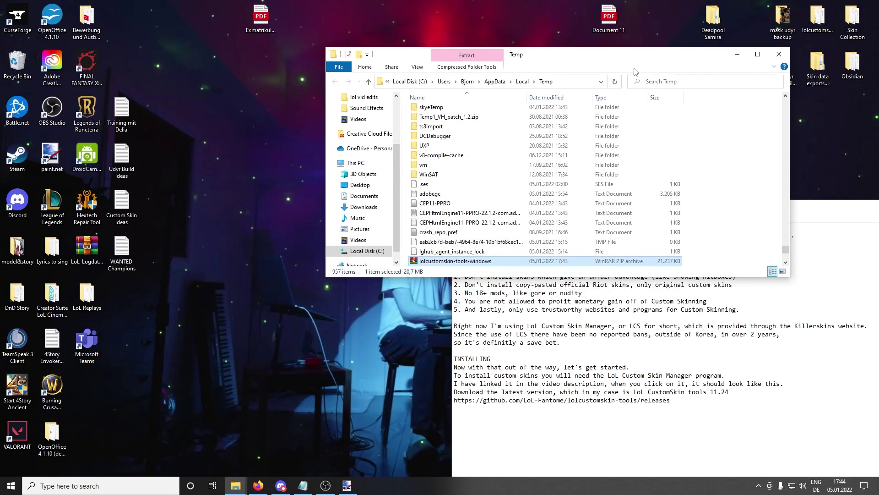
left_click_drag(644, 56, 601, 147)
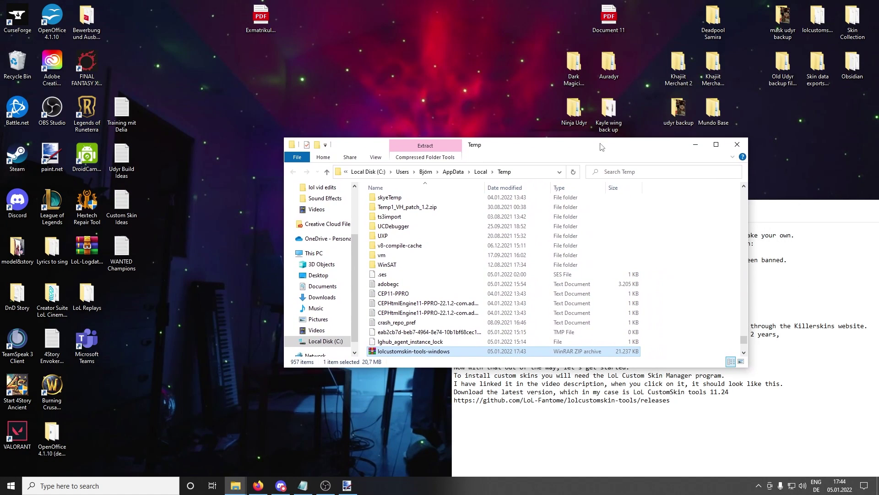
Create a new folder on the desktop named "LOL Custom Skin Manager".
right_click(430, 57)
mouse_move(453, 145)
left_click(550, 144)
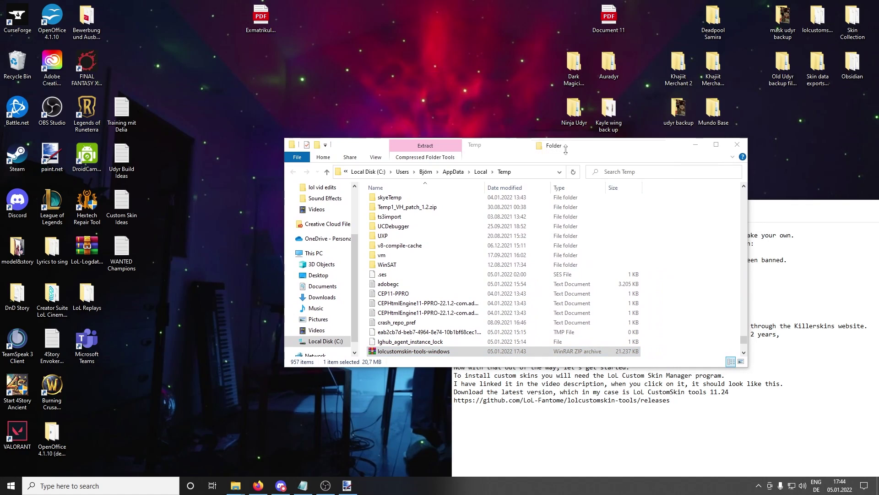
type("LOL Custom Skin")
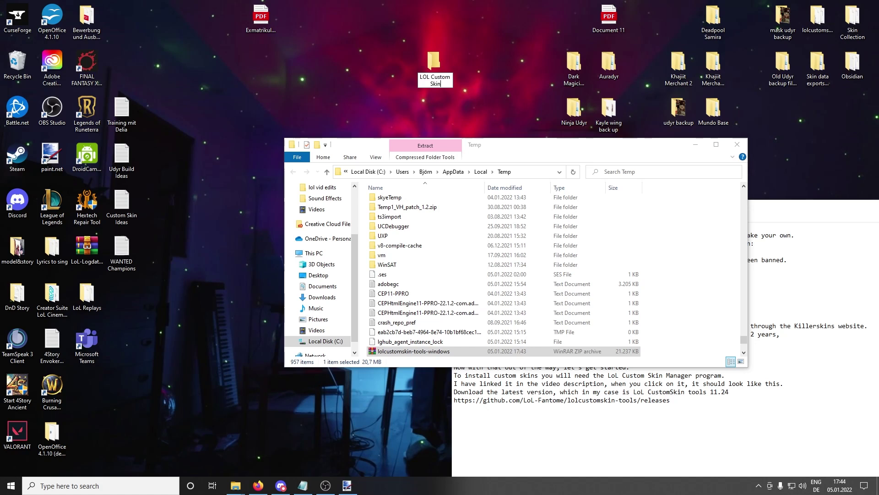
type(" Manager")
key("Return")
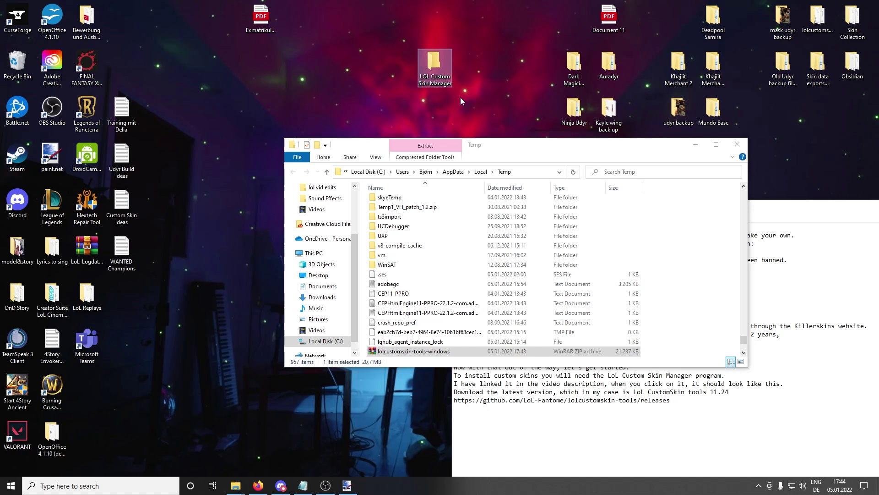
Move the lolcustomskin-tools-windows archive into the LOL Custom Skin Manager folder and extract it there.
left_click_drag(408, 352, 442, 77)
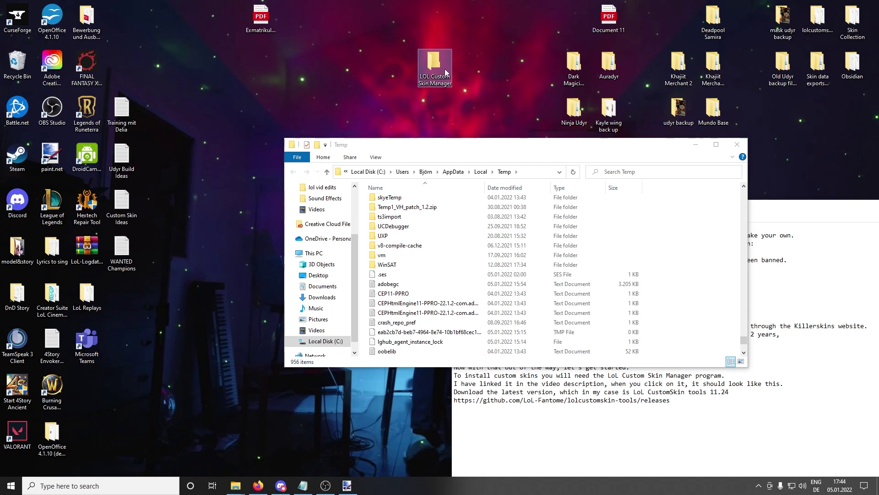
double_click(445, 72)
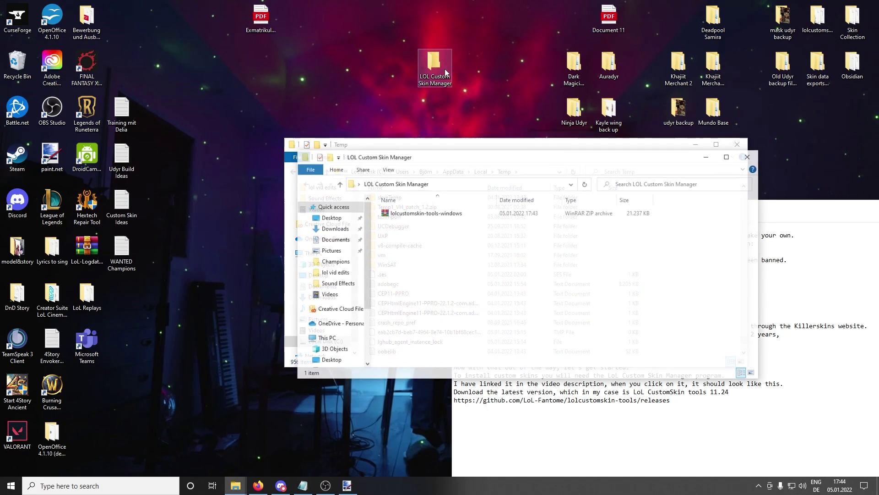
right_click(452, 219)
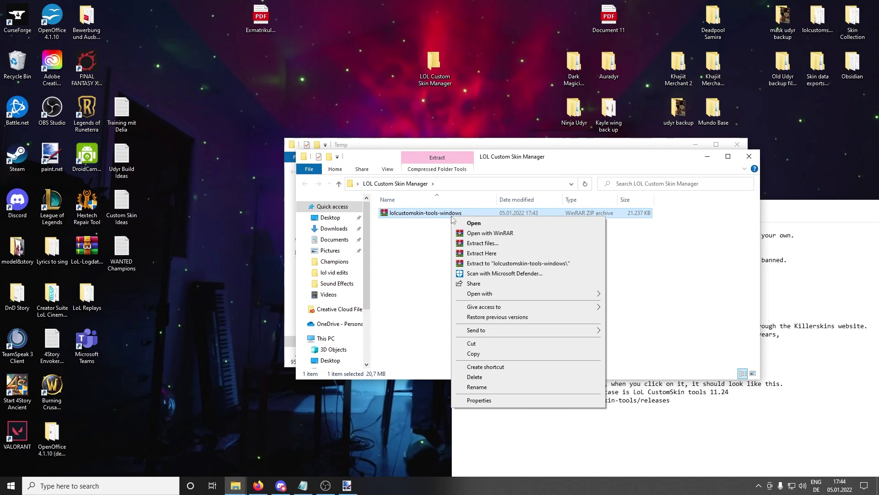
left_click(504, 254)
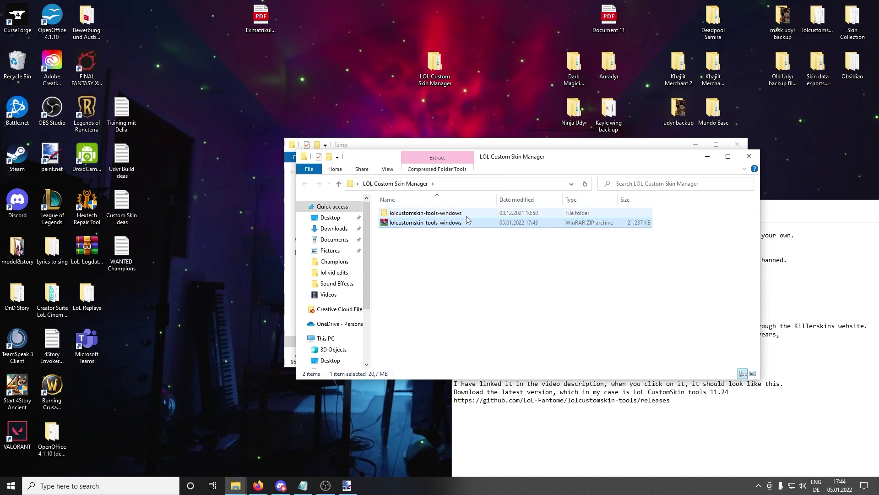
Launch the lcs-manager application from the extracted lolcustomskin-tools-windows folder.
double_click(466, 214)
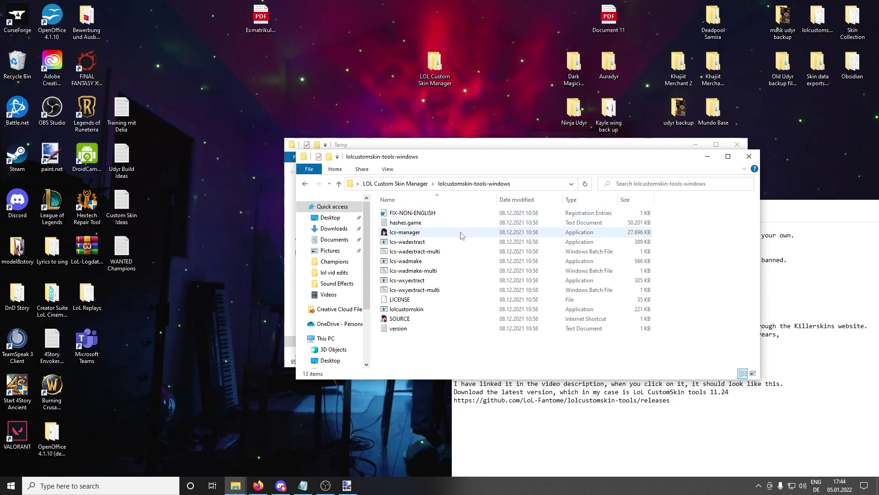
left_click(461, 234)
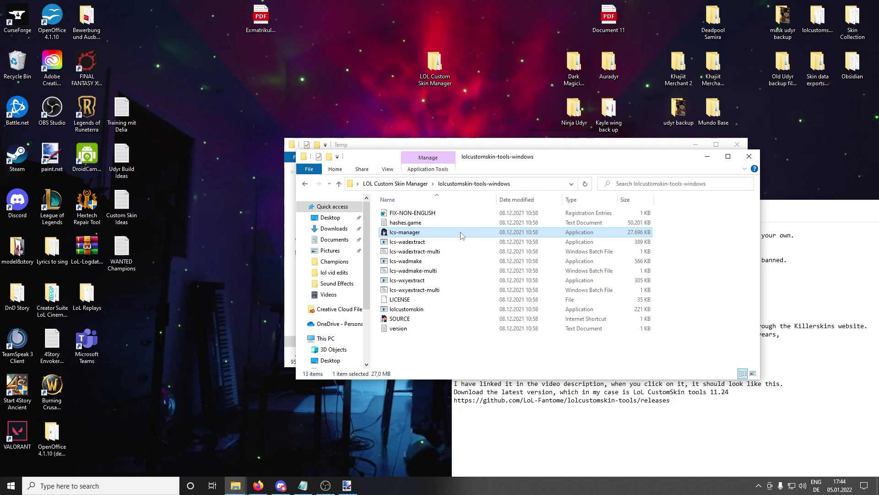
double_click(461, 235)
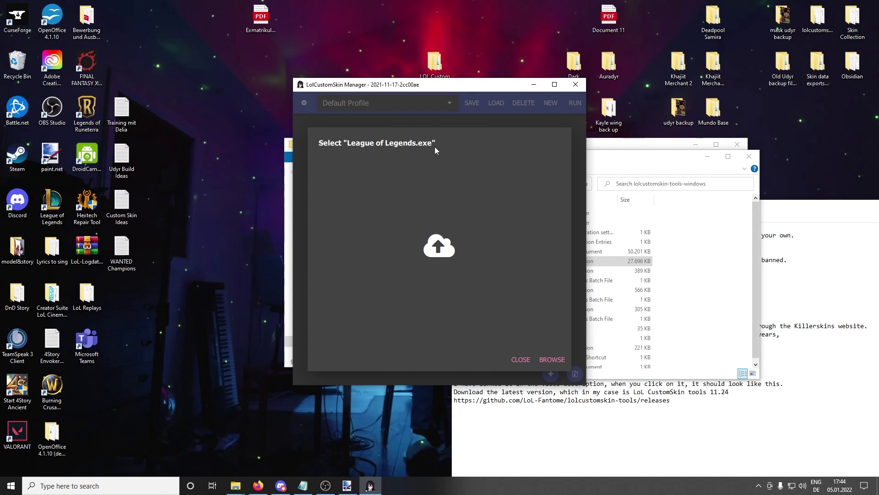
Set the game executable to League of Legends in C:\Riot Games\League of Legends\Game.
left_click(552, 359)
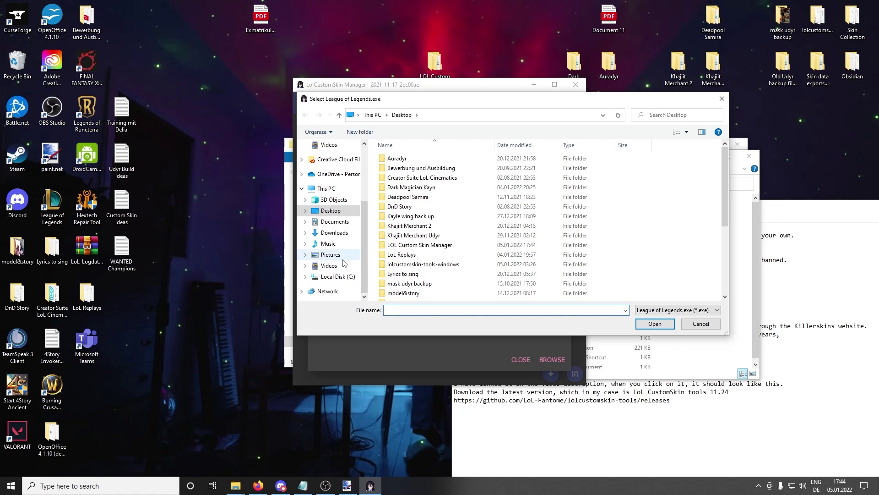
left_click(335, 293)
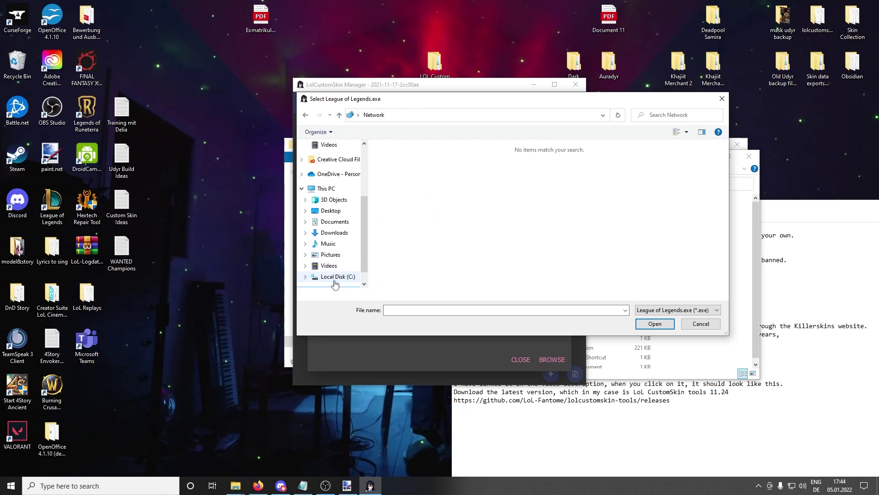
left_click(323, 198)
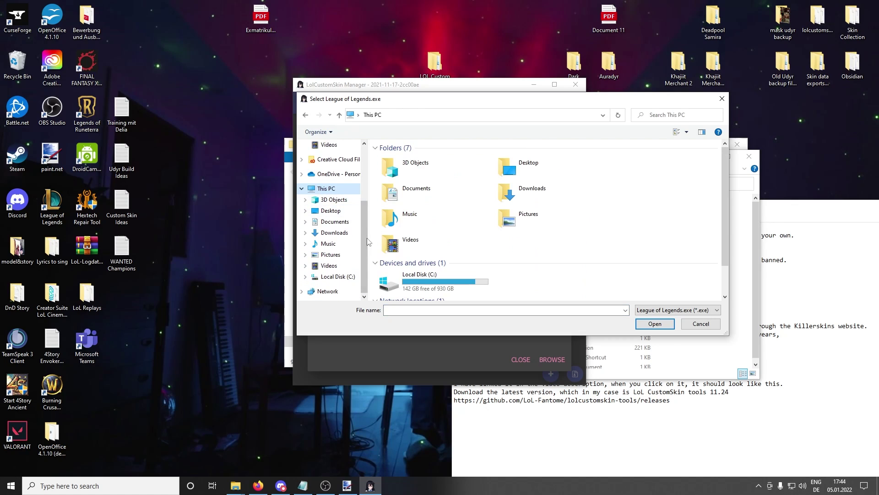
double_click(453, 279)
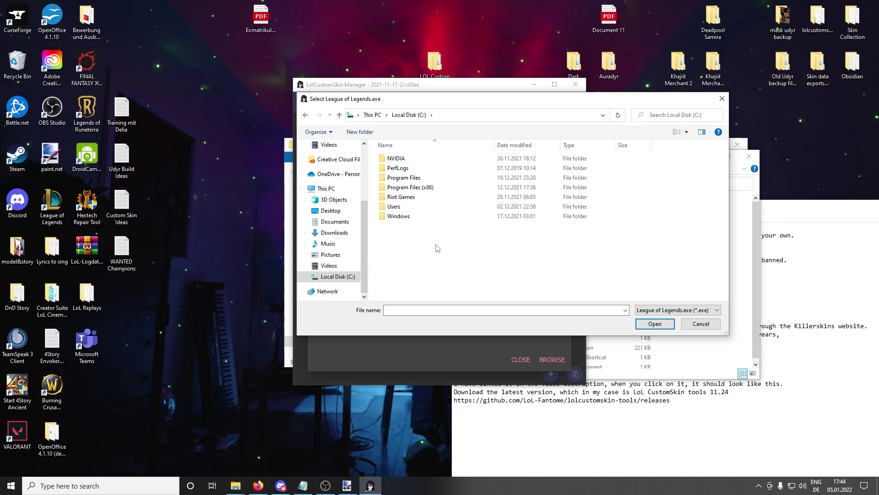
double_click(424, 199)
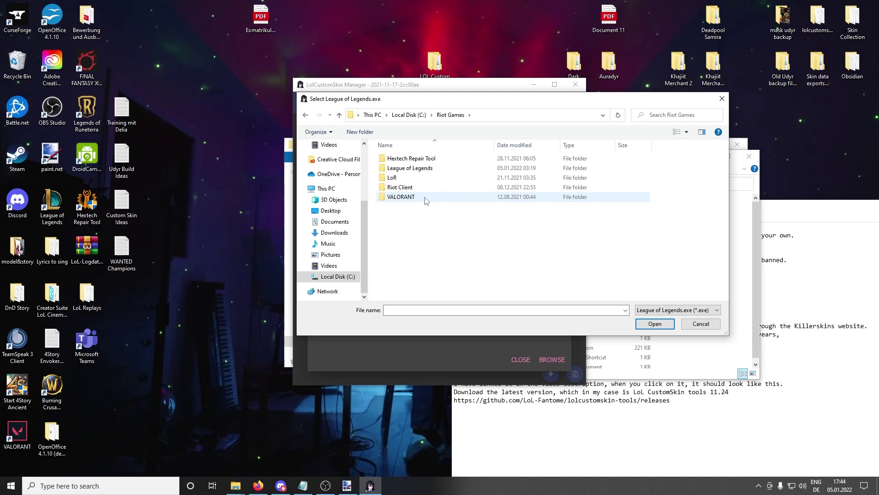
double_click(442, 169)
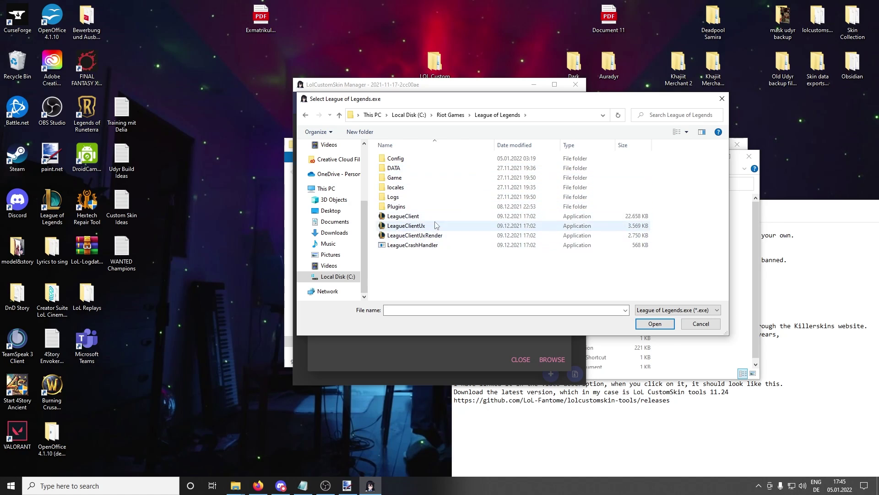
double_click(433, 179)
left_click(403, 169)
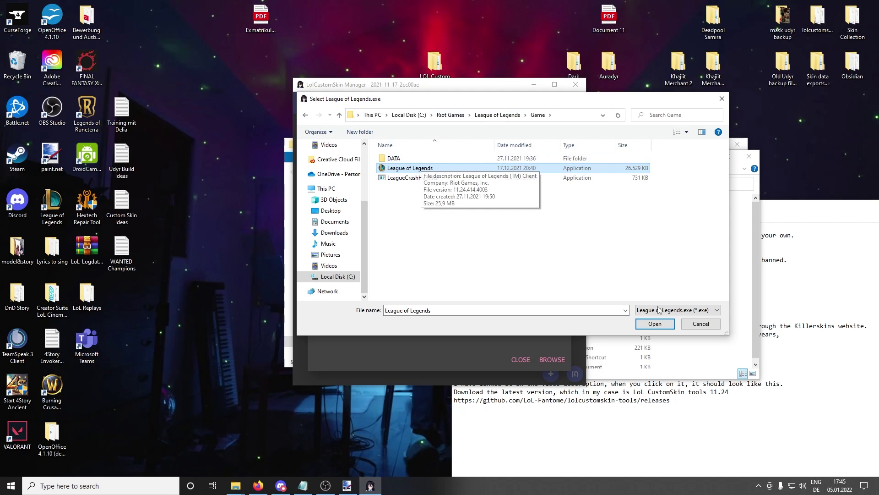
left_click(466, 171)
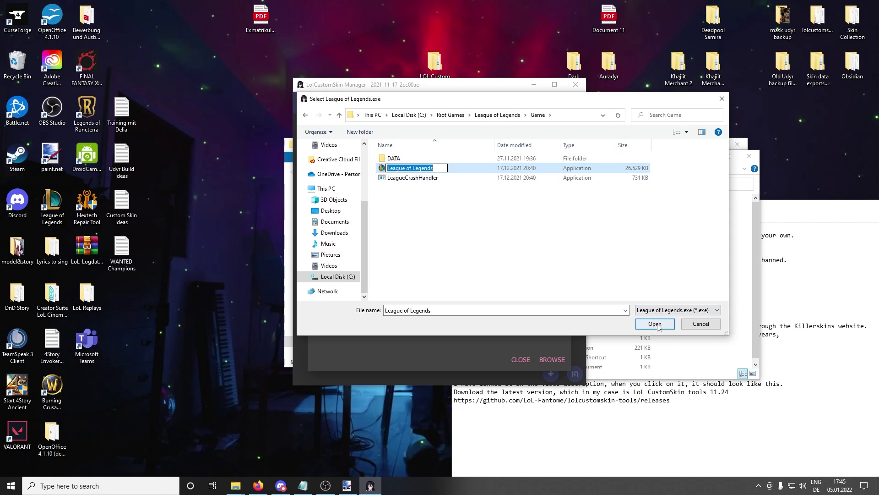
key("Escape")
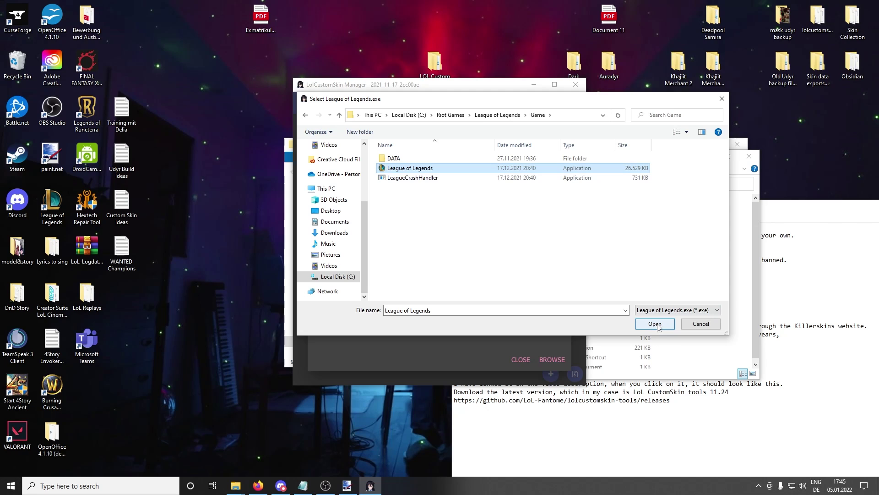
left_click(650, 326)
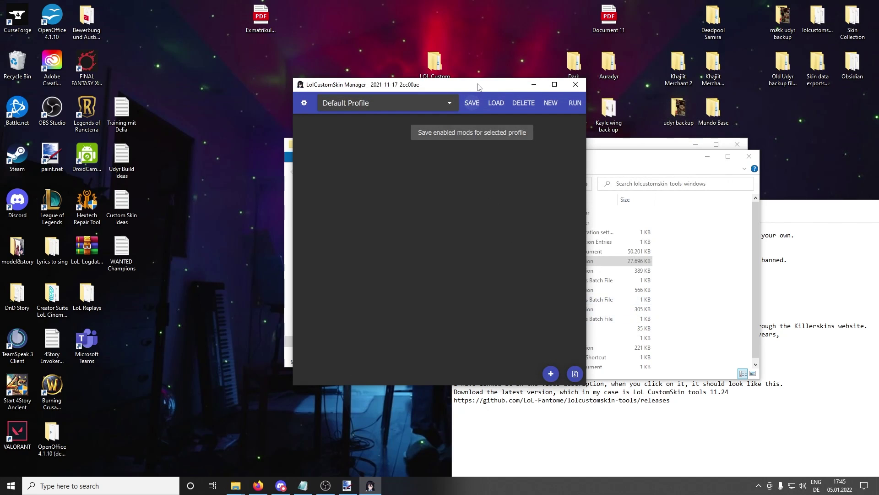
left_click_drag(477, 84, 430, 104)
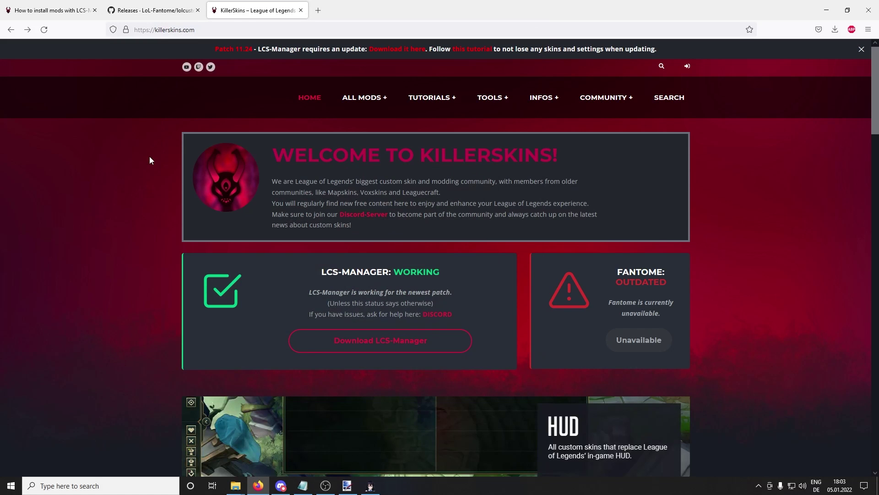
Open the champions overview among all mods on the KillerSkins website in Firefox and look through it.
mouse_move(367, 102)
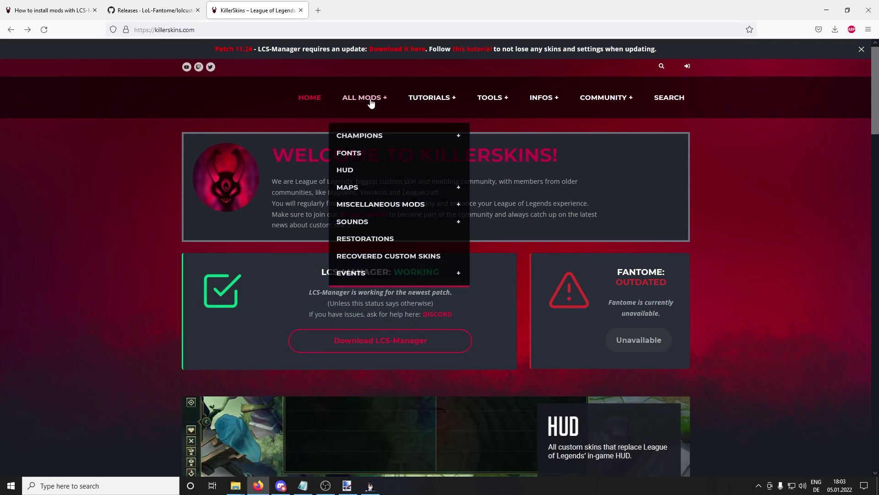
mouse_move(372, 140)
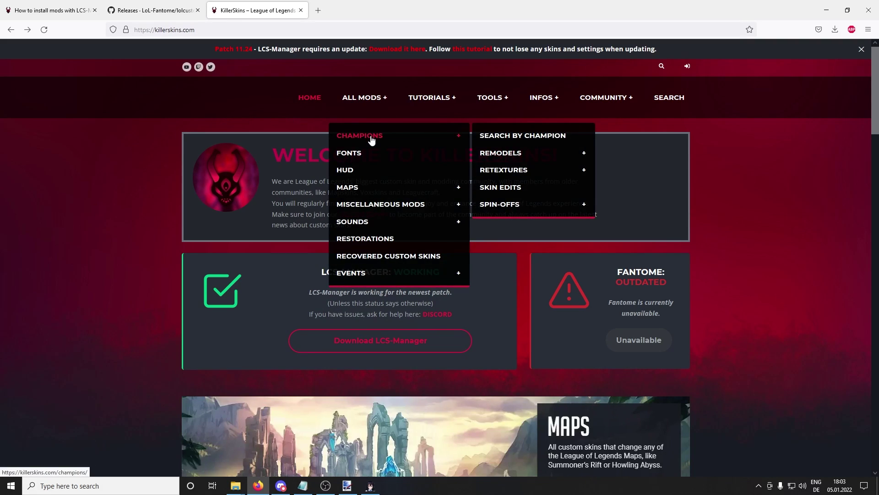
left_click(371, 137)
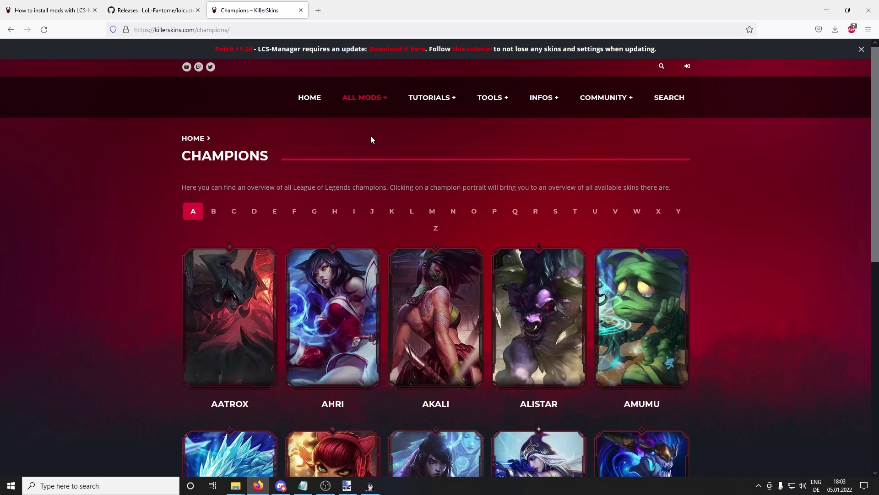
scroll(371, 140, "down", 5)
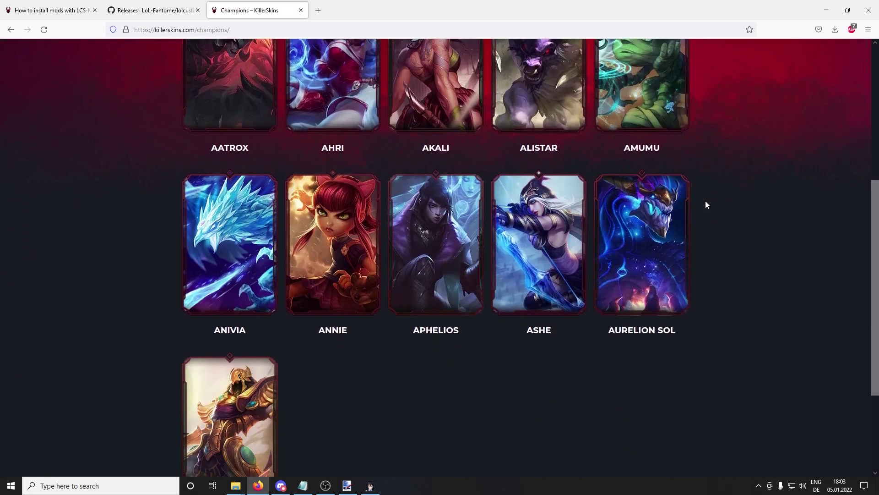
scroll(706, 204, "up", 4)
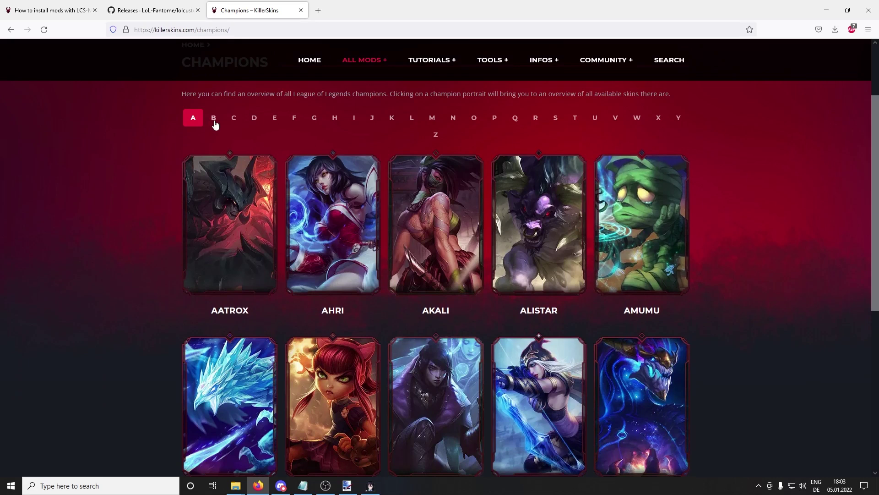
List the champions starting with B, choose Blitzcrank and open the Necro Blitzcrank skin page.
left_click(215, 123)
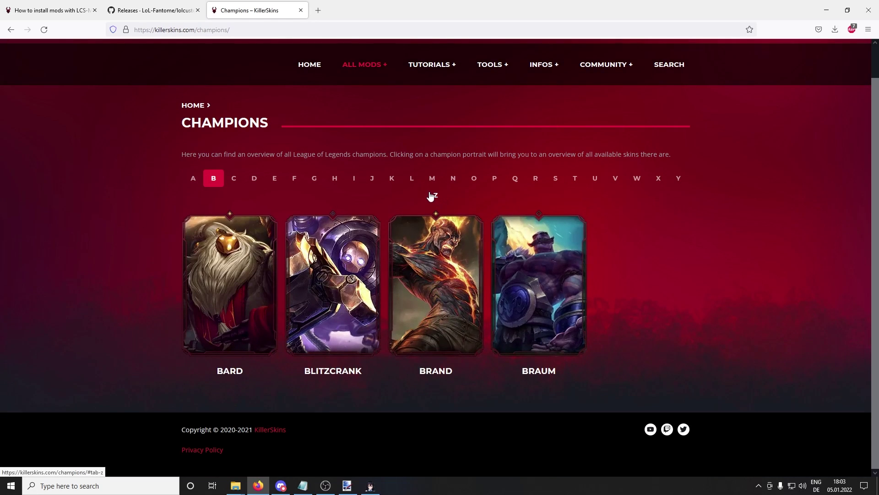
left_click(341, 263)
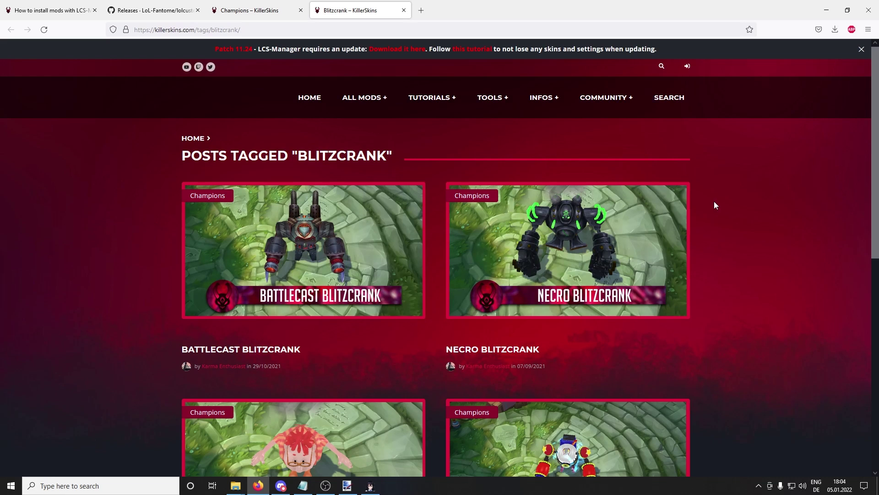
left_click(583, 254)
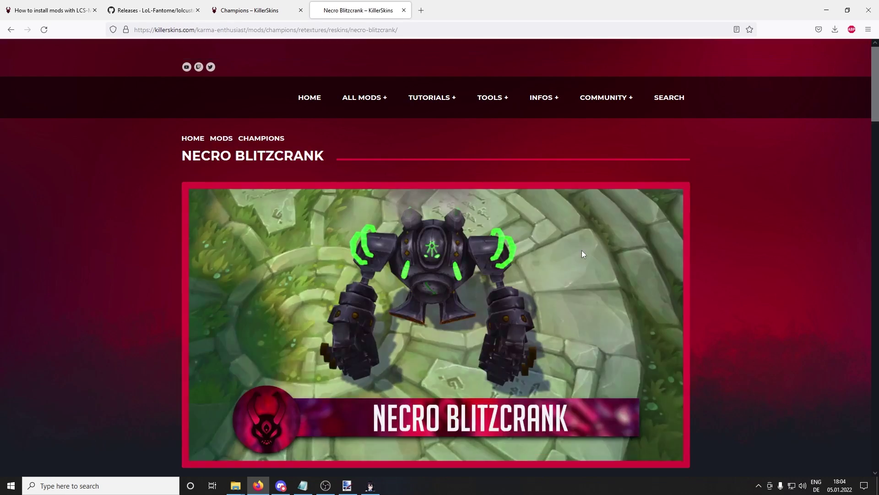
Download Necro Blitzcrank.fantome through the skin page's MediaFire link and save the file.
scroll(731, 246, "down", 4)
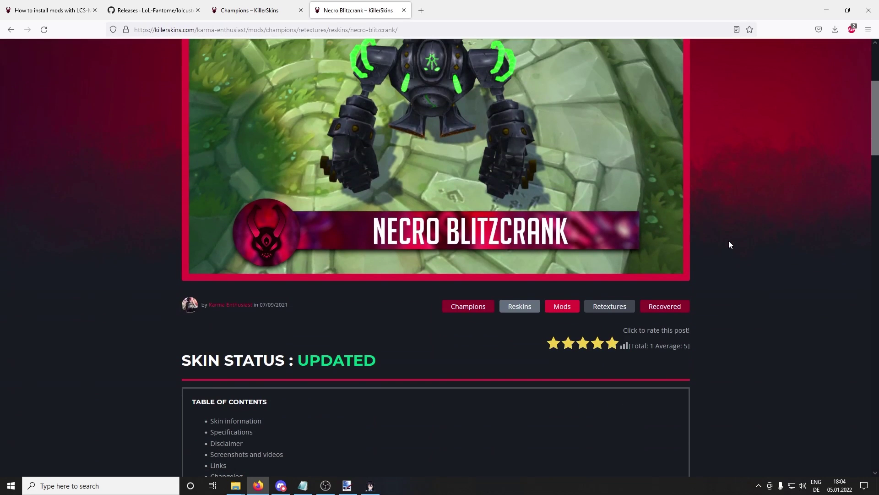
scroll(712, 240, "down", 12)
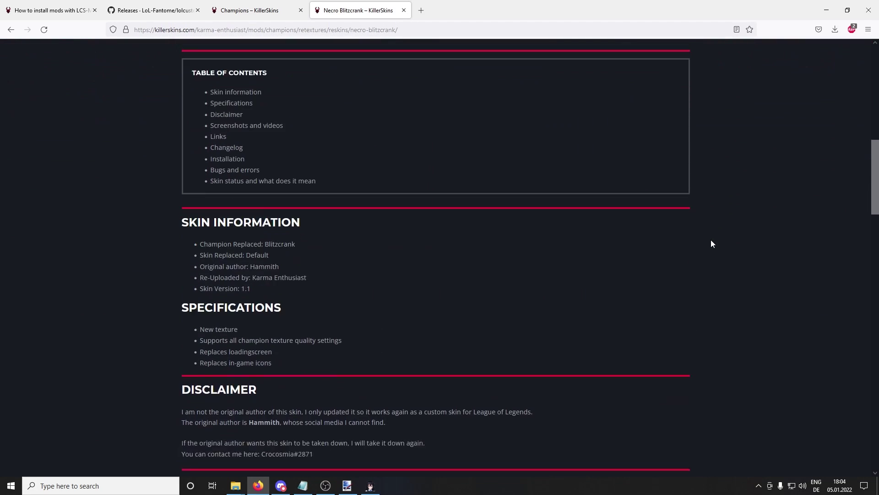
scroll(711, 243, "down", 6)
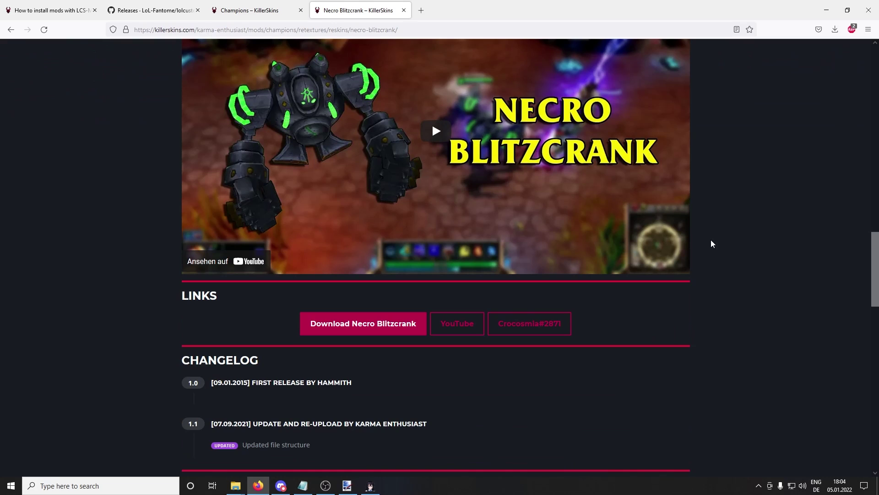
scroll(711, 243, "down", 2)
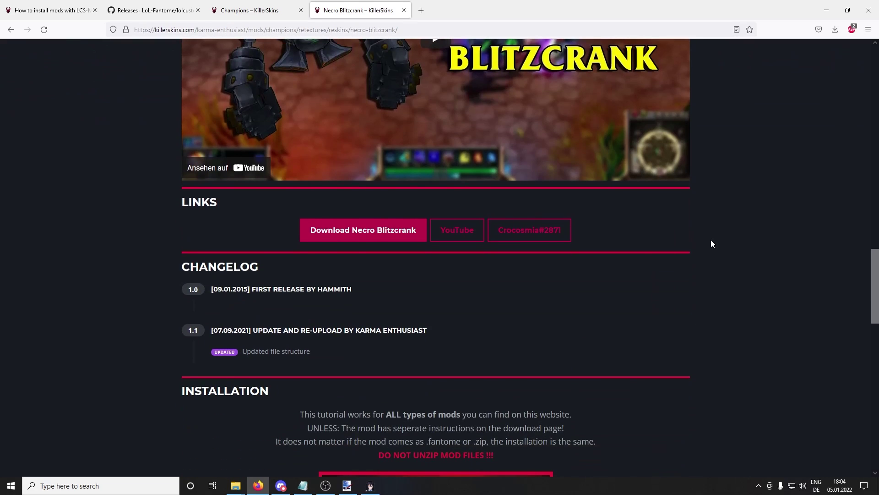
left_click(392, 235)
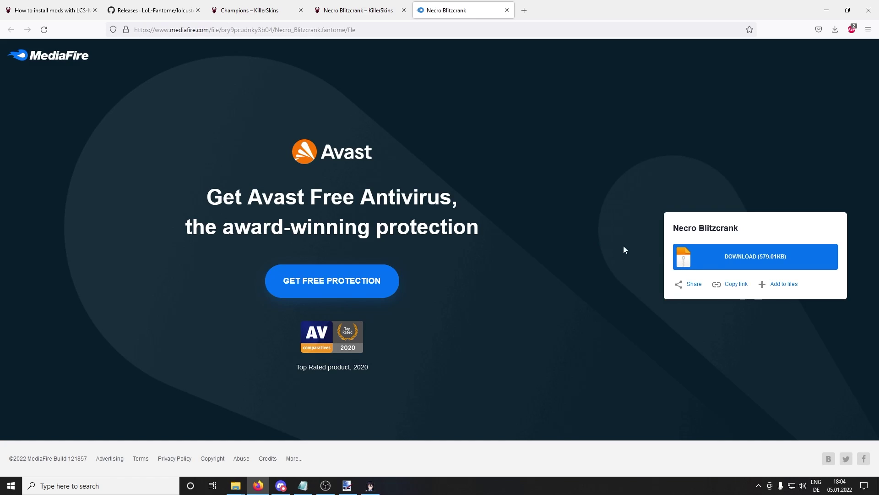
left_click(778, 258)
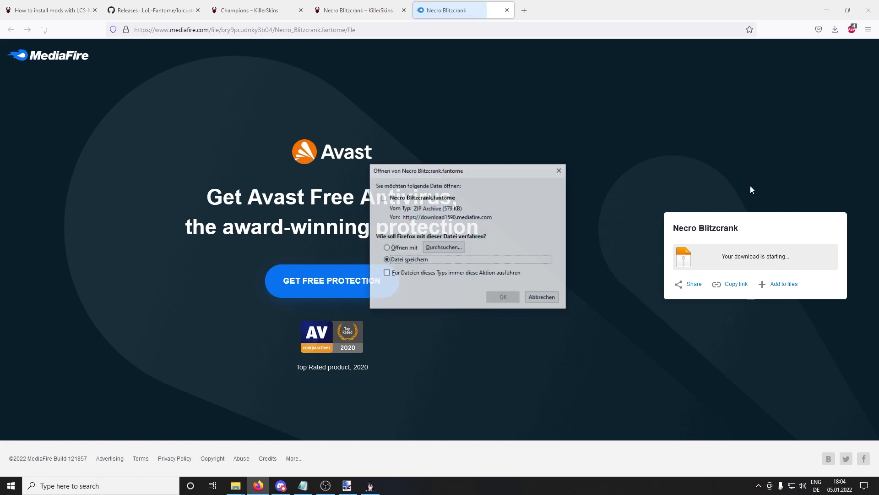
left_click(516, 299)
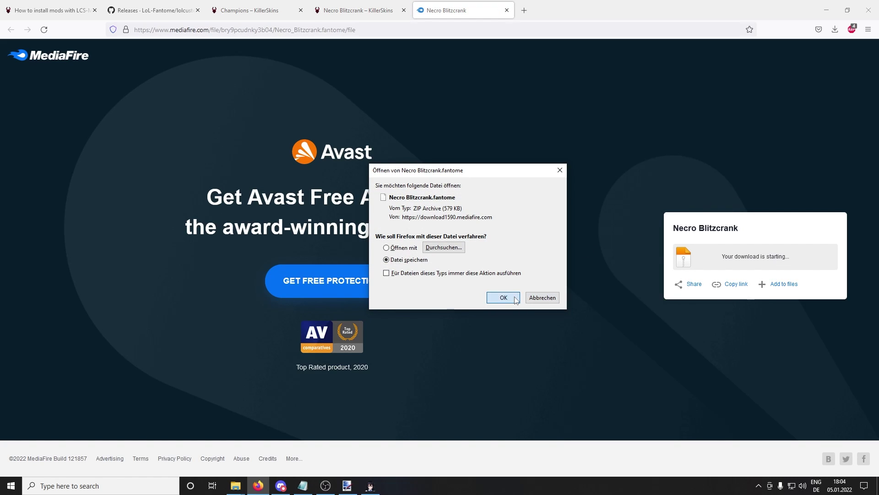
Show the downloaded Necro Blitzcrank.fantome in its folder and move it to the desktop.
left_click(839, 31)
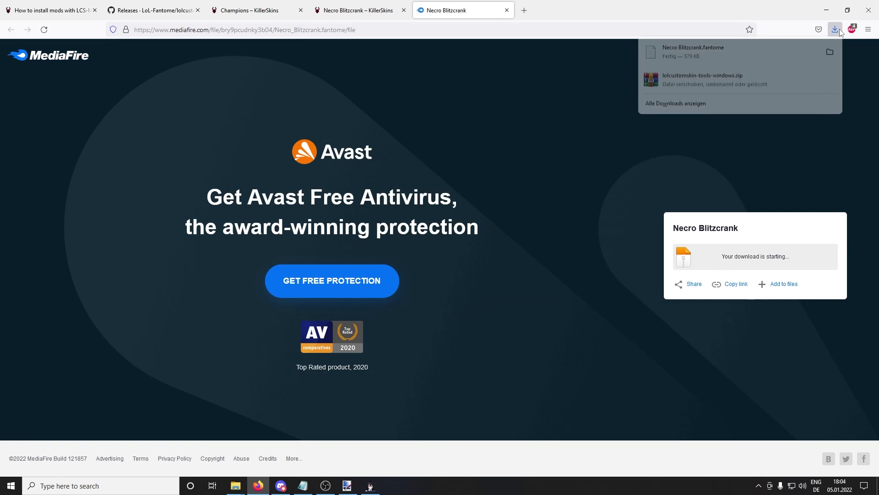
left_click(830, 53)
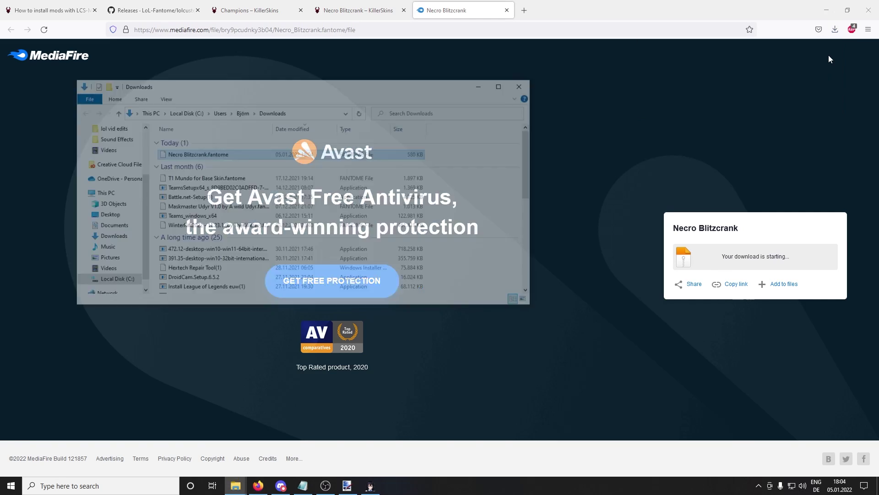
left_click(827, 11)
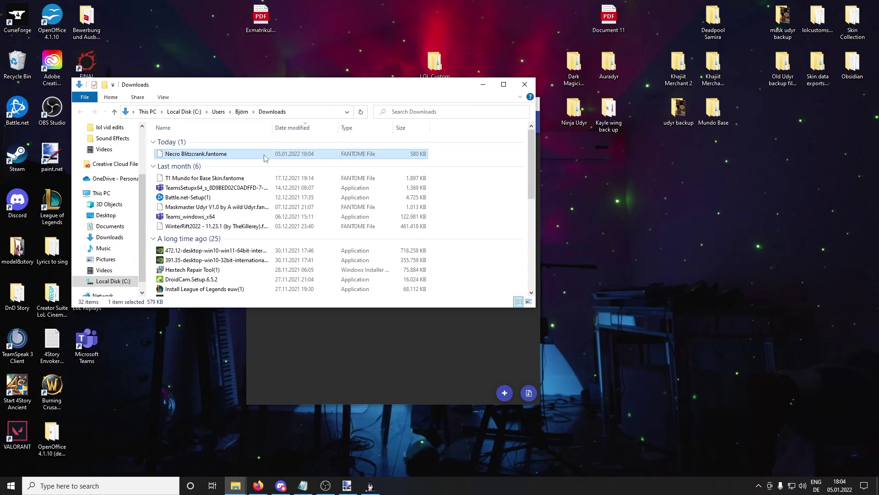
left_click_drag(264, 158, 334, 58)
left_click(483, 85)
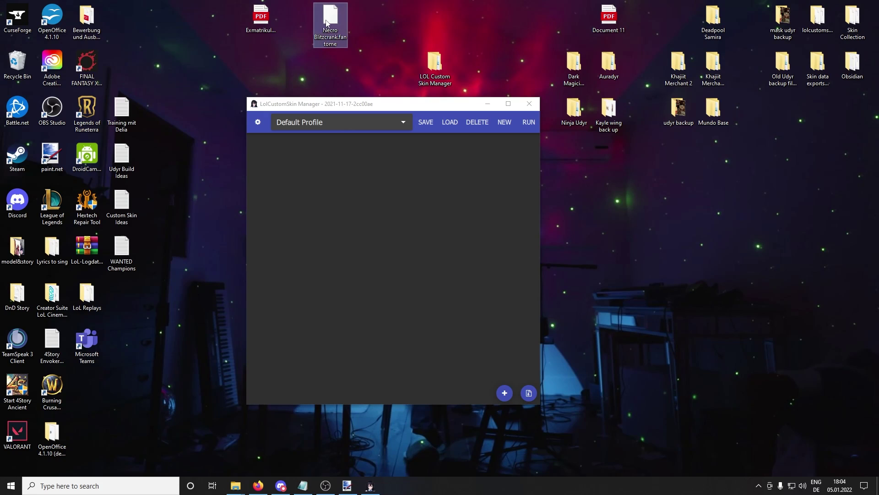
Add Necro Blitzcrank.fantome to LolCustomSkin Manager, enable the mod and run the Default Profile.
left_click_drag(330, 23, 362, 184)
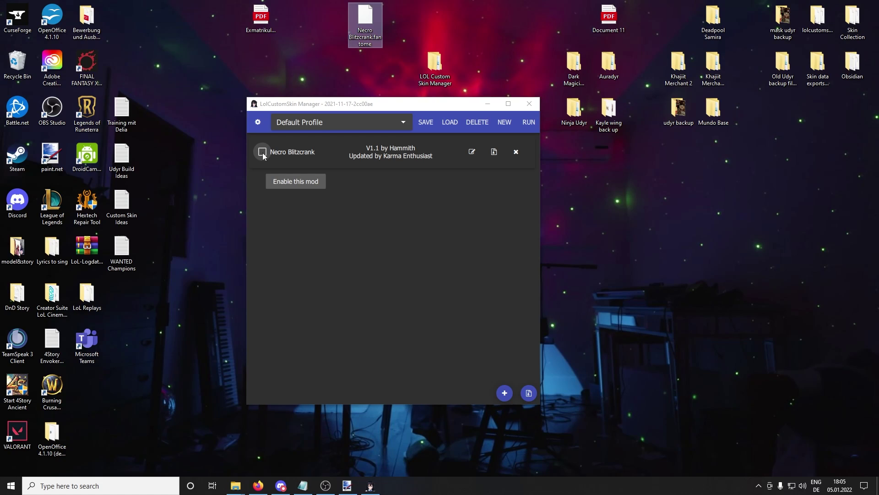
left_click(262, 153)
left_click(528, 123)
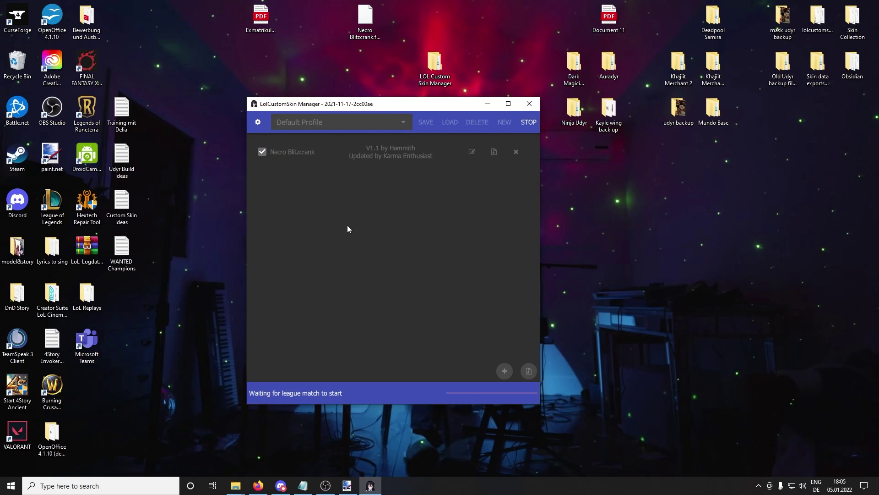
Switch to League of Legends, start the custom Summoner's Rift game and lock in Blitzcrank.
double_click(52, 204)
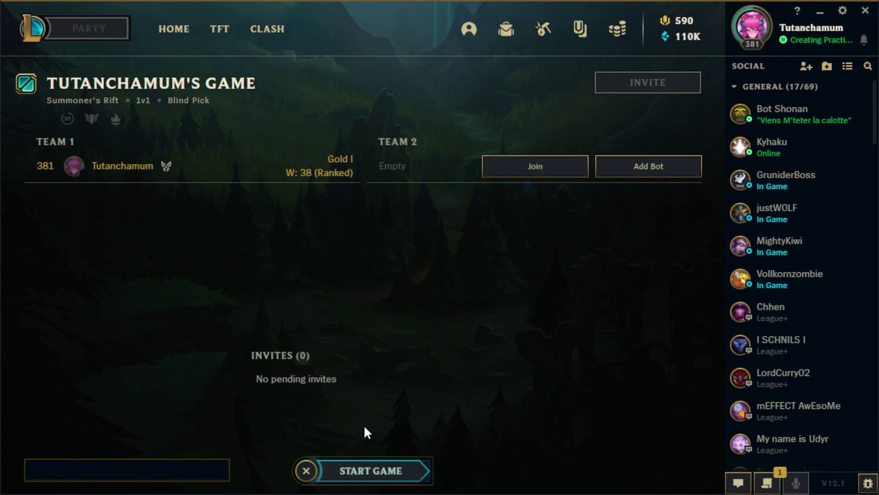
left_click(373, 472)
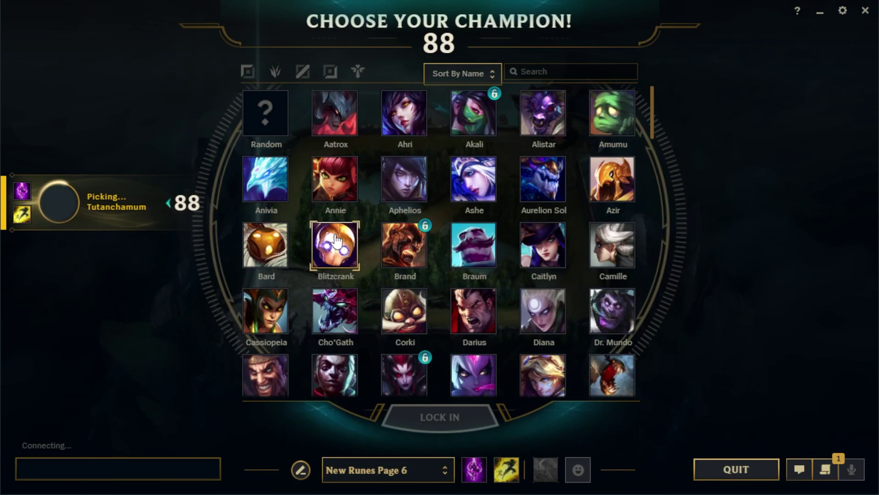
left_click(336, 239)
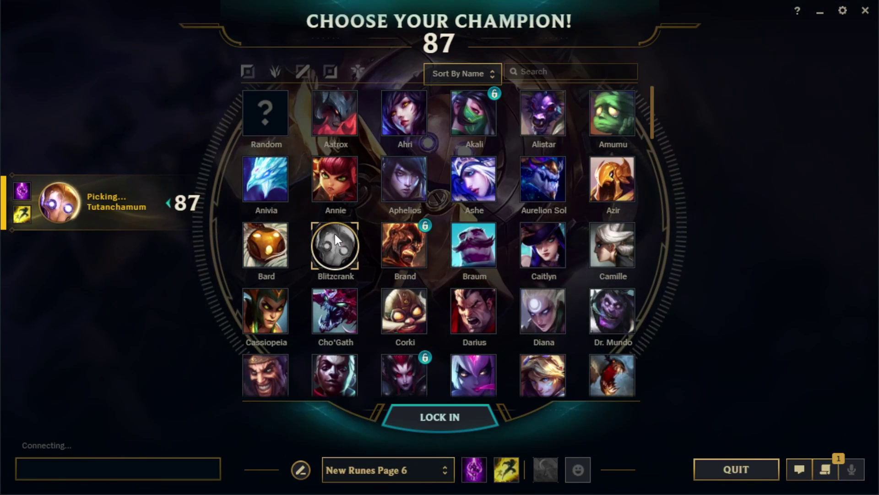
left_click(461, 417)
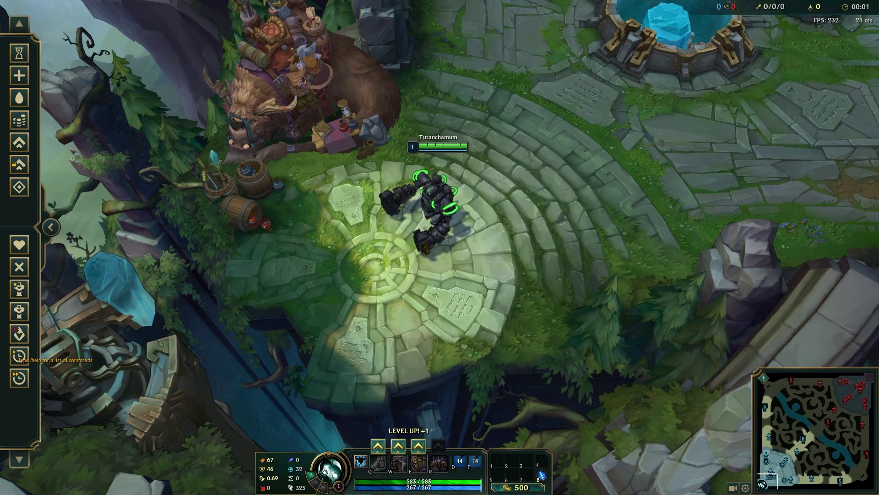
Examine the custom Blitzcrank skin in the match up close and from afar while moving the champion on the spawn platform.
scroll(350, 414, "up", 5)
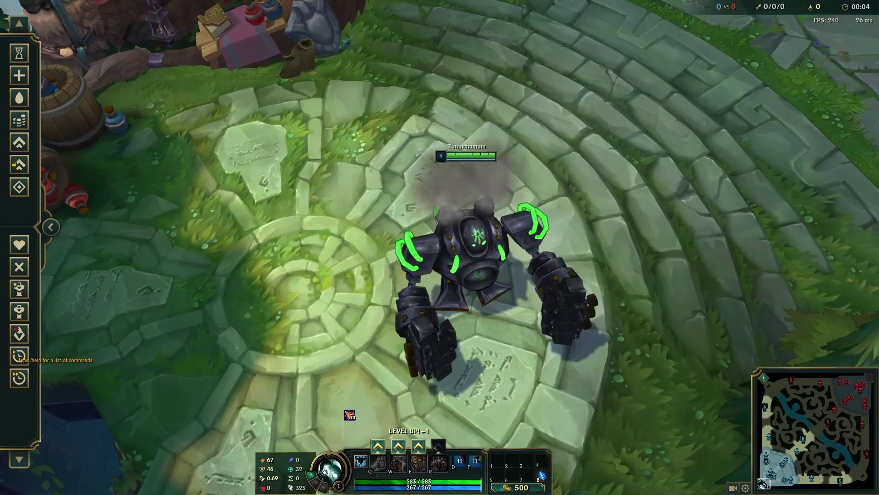
key("ctrl+w")
key("w")
right_click(288, 156)
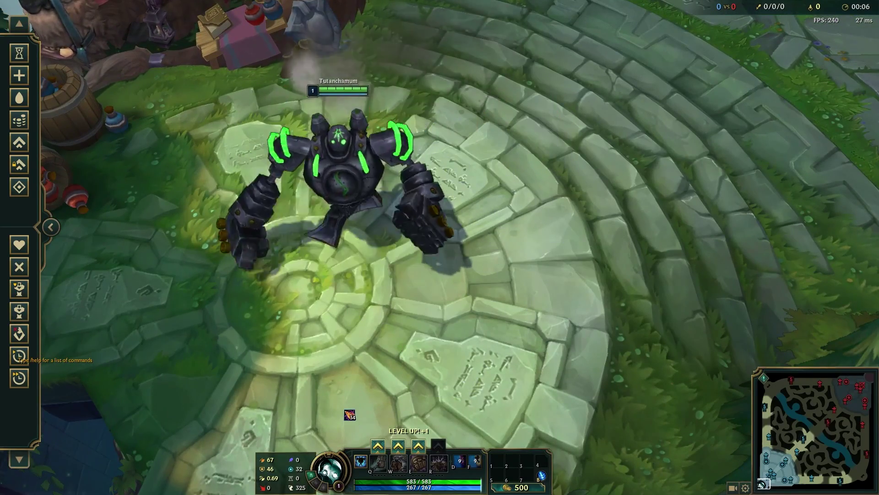
scroll(440, 247, "down", 5)
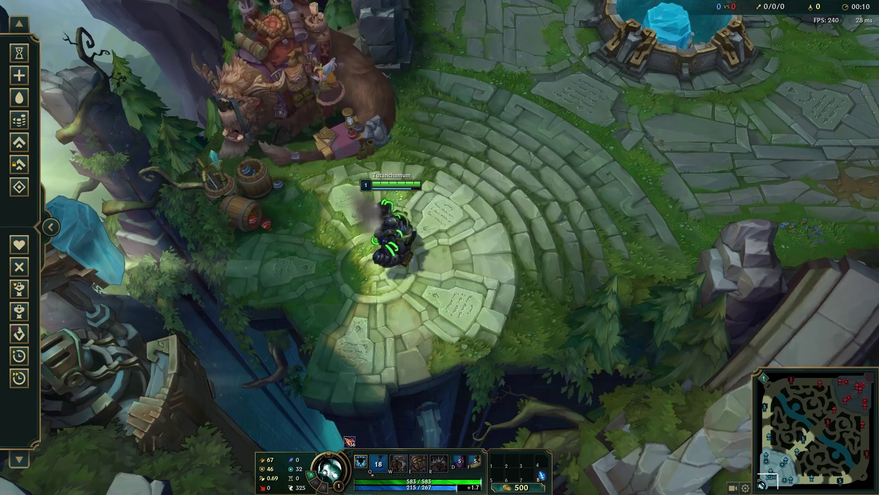
scroll(440, 247, "up", 5)
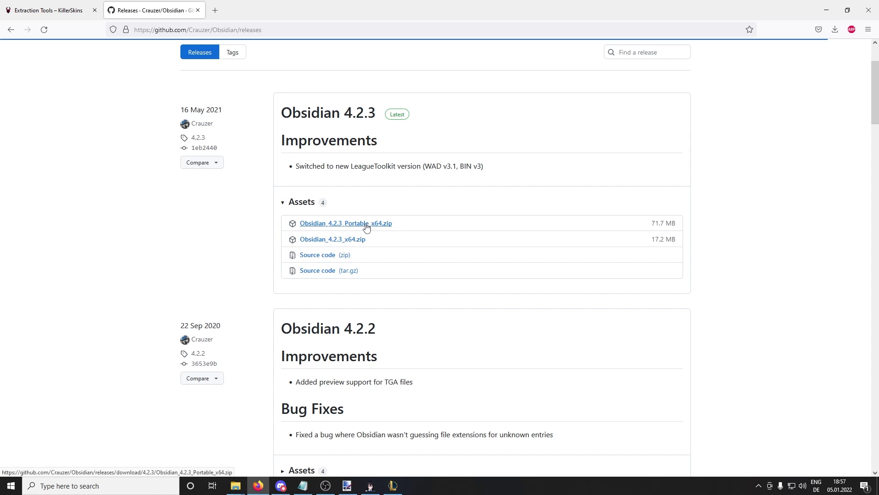
Download Obsidian_4.2.3_Portable_x64.zip from the GitHub releases in Firefox and move it into Obsidian Folder on the desktop.
left_click(366, 226)
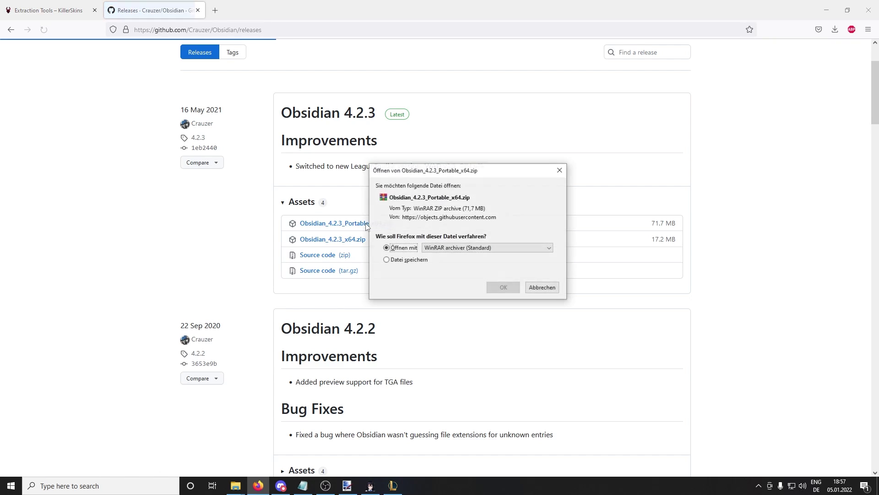
left_click(505, 288)
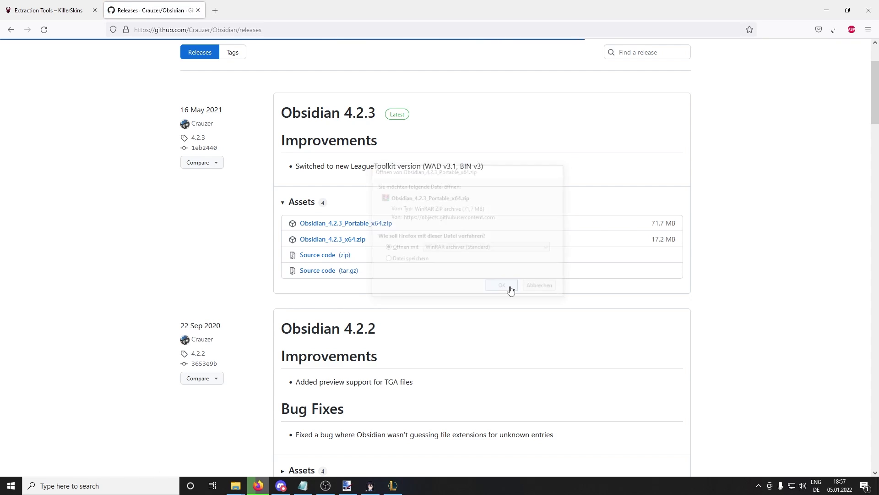
left_click(844, 28)
left_click(830, 53)
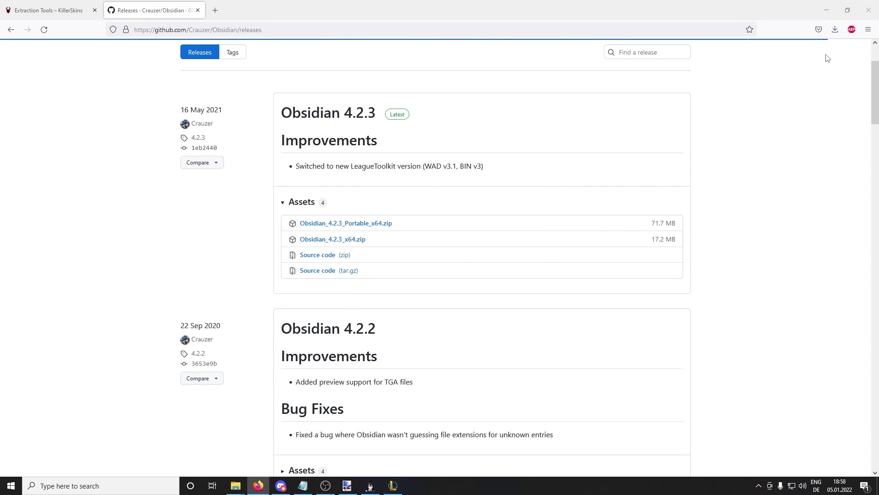
left_click(829, 7)
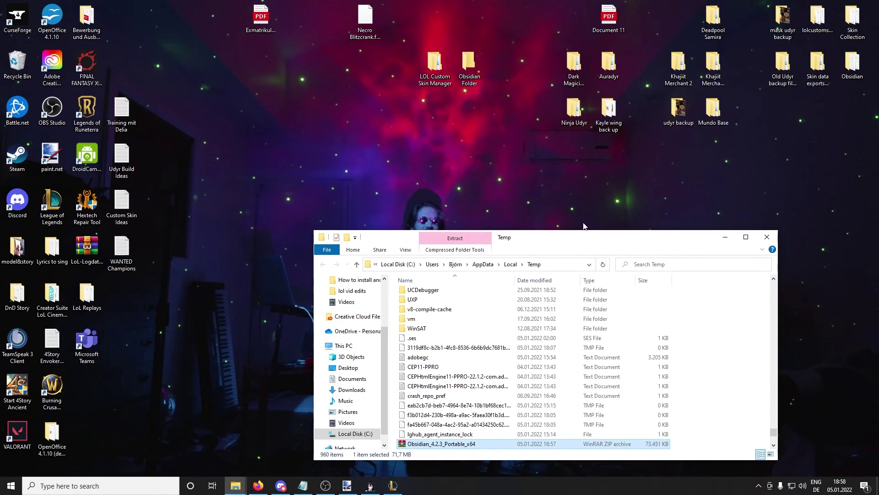
left_click_drag(580, 238, 513, 146)
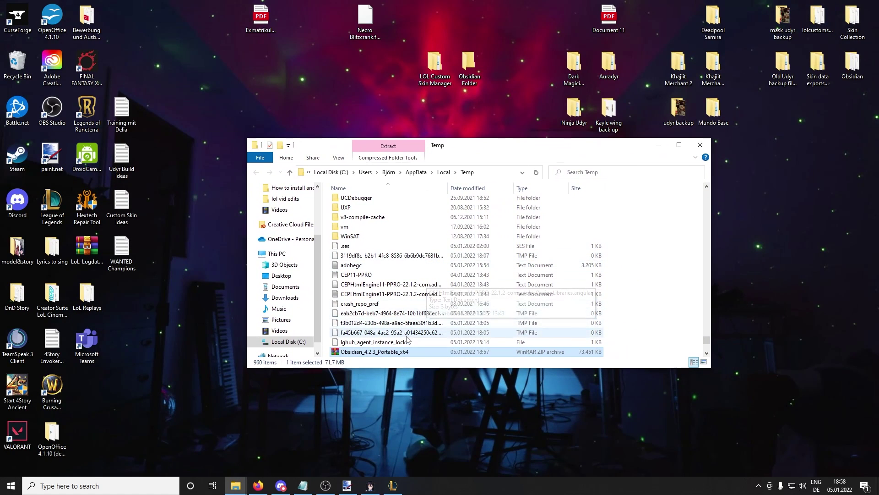
left_click_drag(403, 354, 478, 68)
Extract the Obsidian_4.2.3_Portable_x64 archive directly inside Obsidian Folder and launch the extracted Obsidian application.
double_click(477, 69)
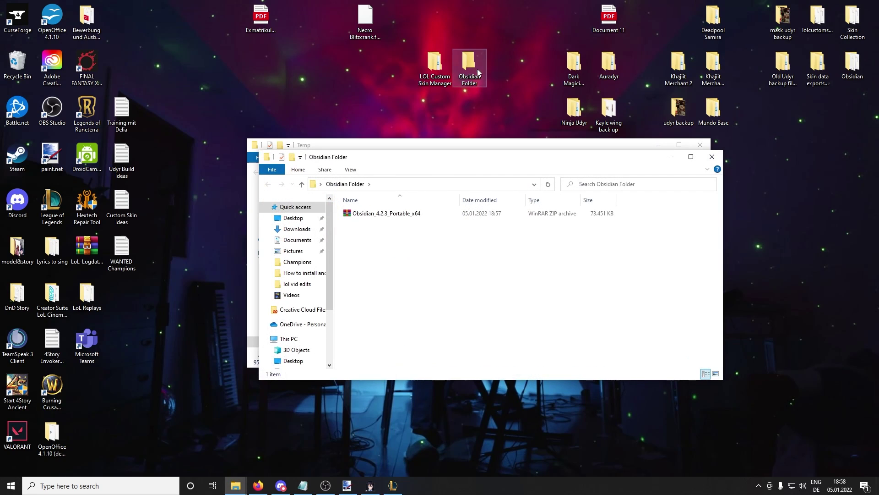
left_click(426, 219)
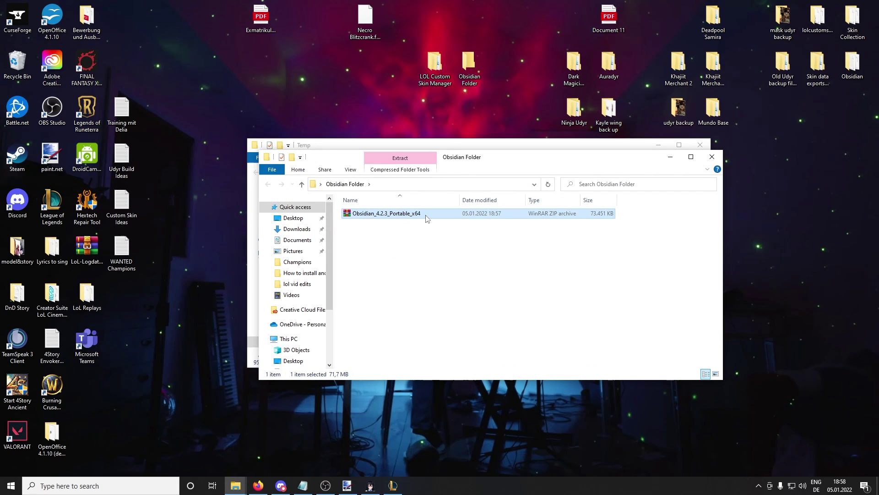
right_click(425, 218)
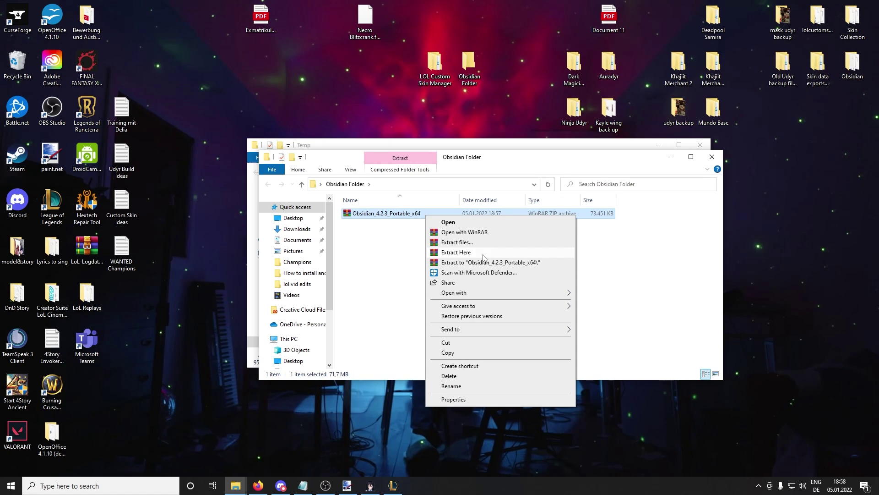
left_click(458, 252)
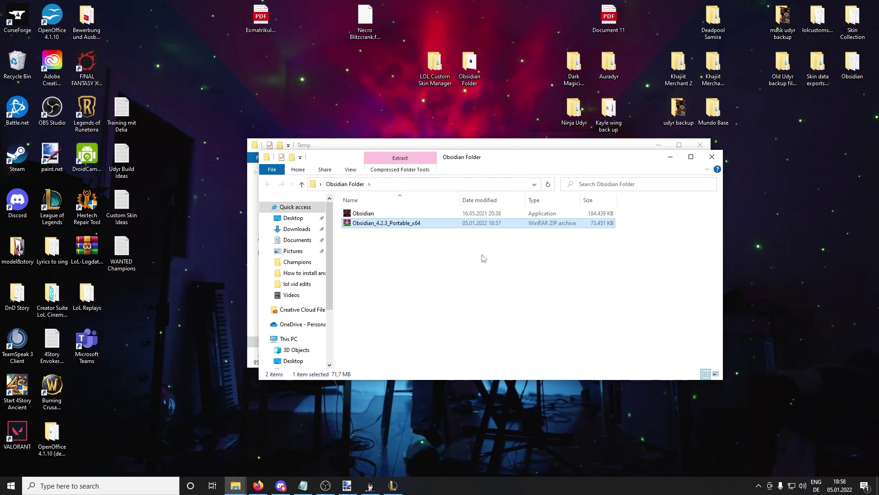
left_click(403, 214)
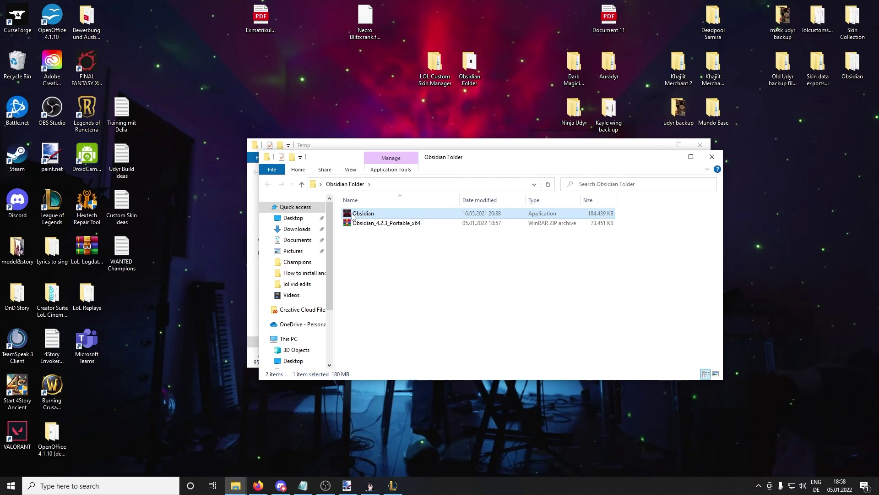
double_click(390, 215)
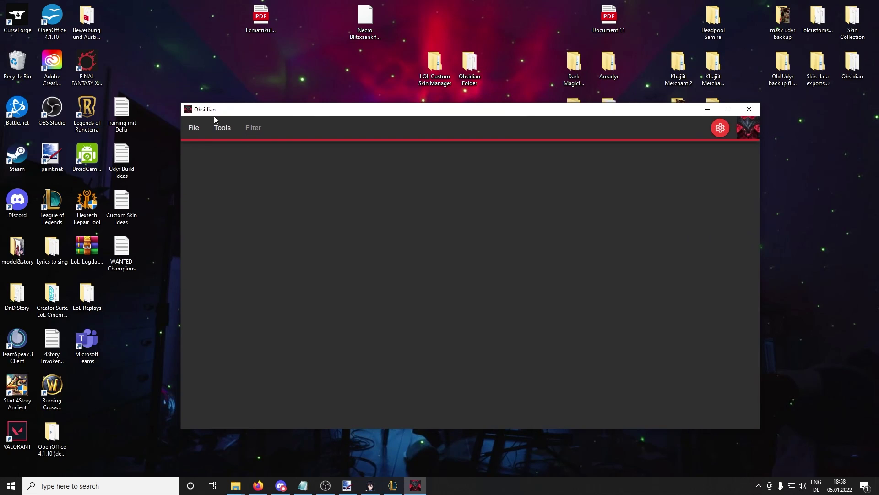
Browse for a file to open in C:\Riot Games\League of Legends\Game\DATA\FINAL\Champions.
left_click(201, 126)
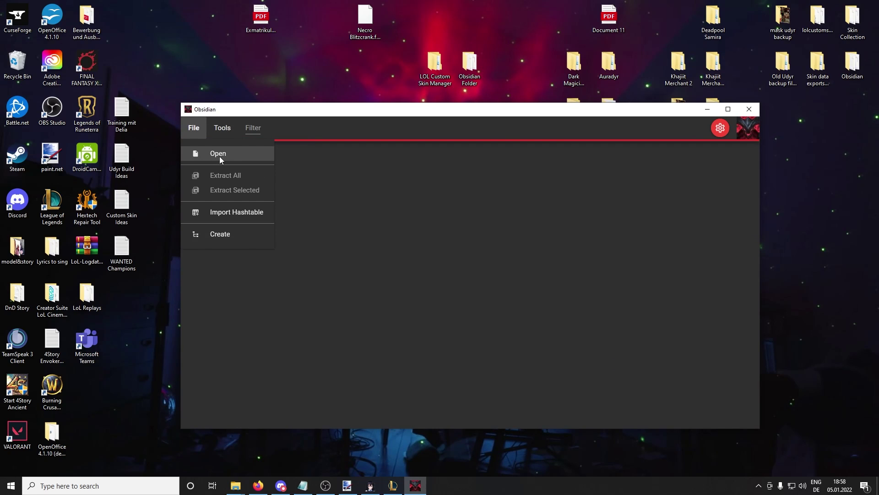
left_click(243, 154)
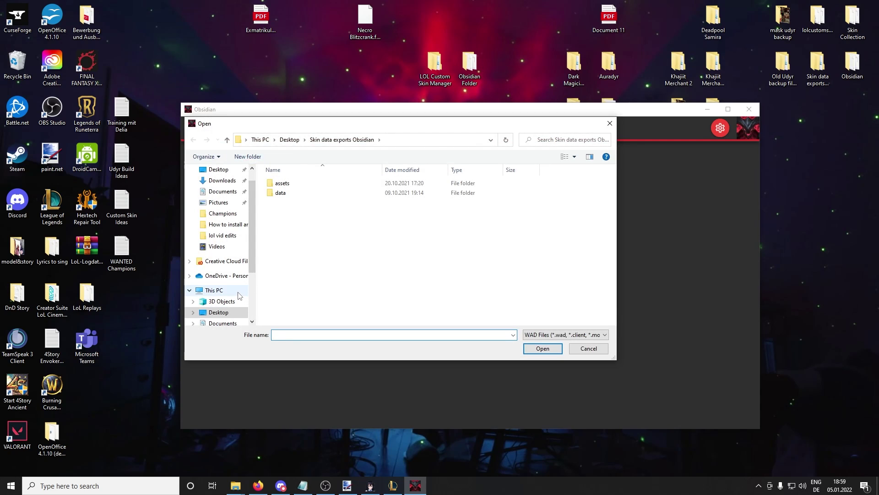
left_click(238, 291)
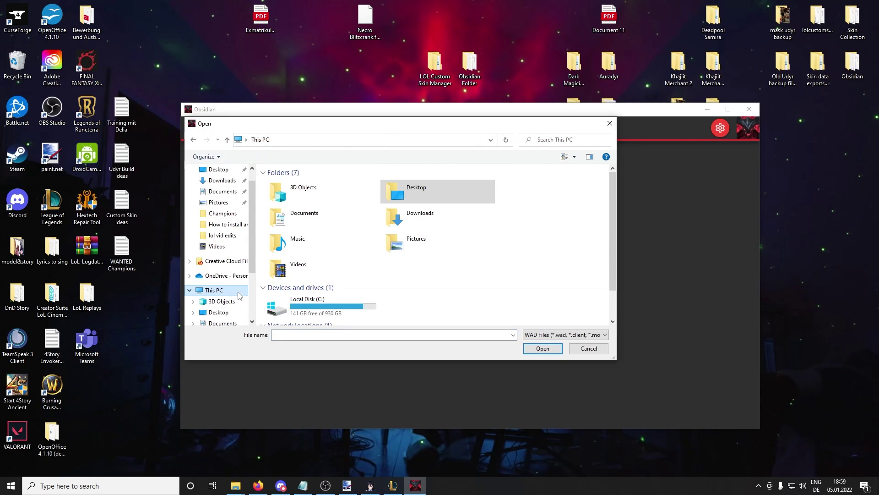
double_click(352, 298)
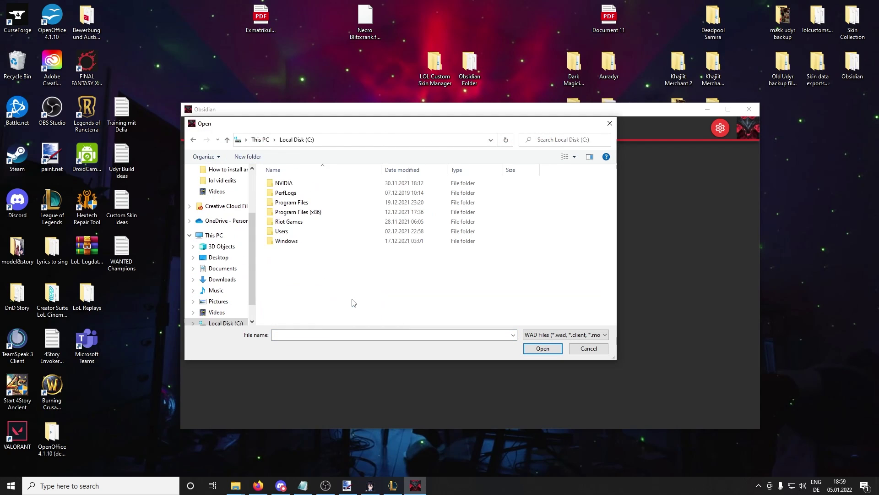
double_click(322, 223)
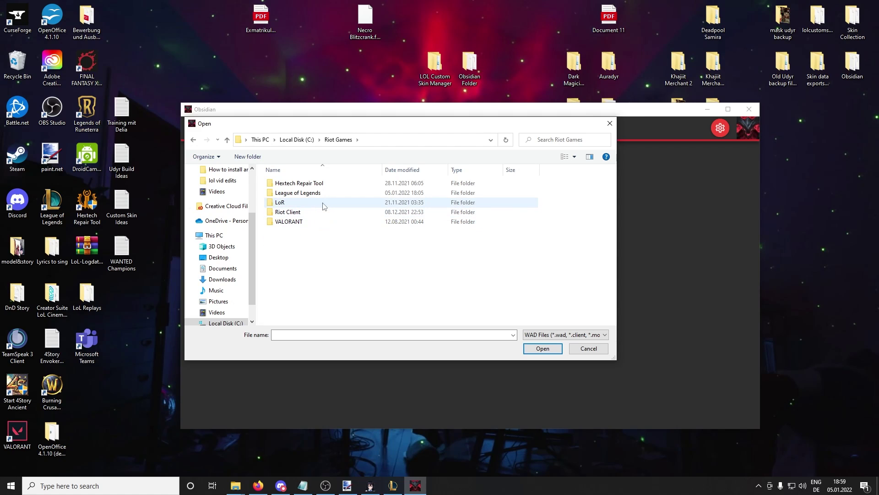
double_click(327, 197)
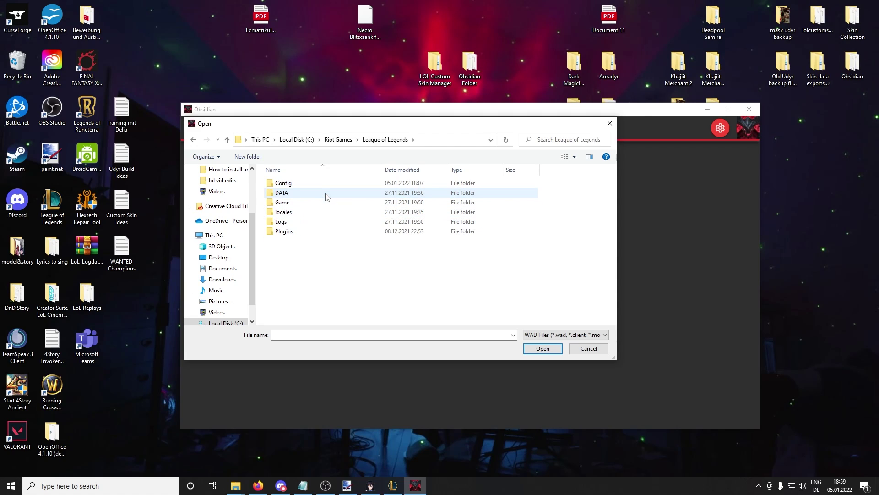
double_click(327, 205)
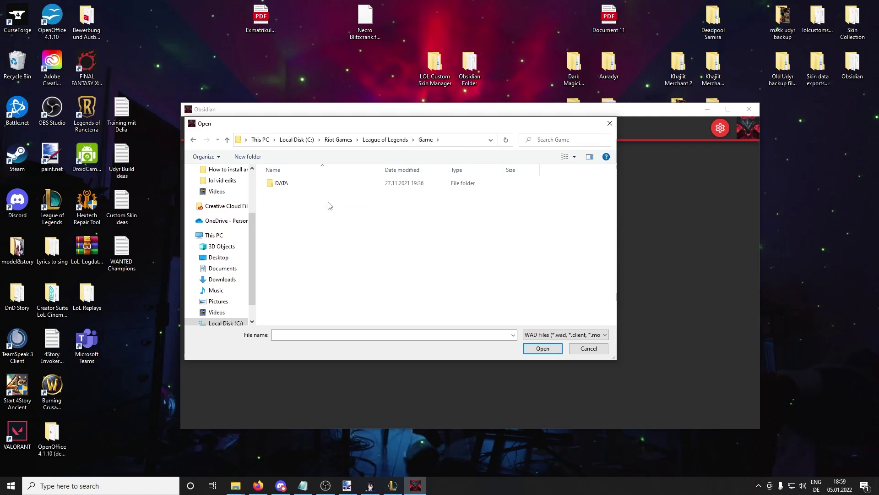
double_click(328, 186)
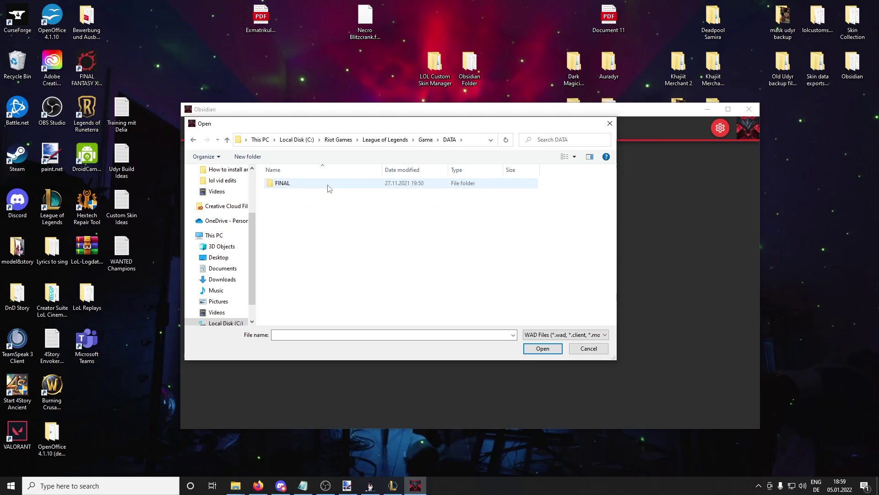
double_click(329, 185)
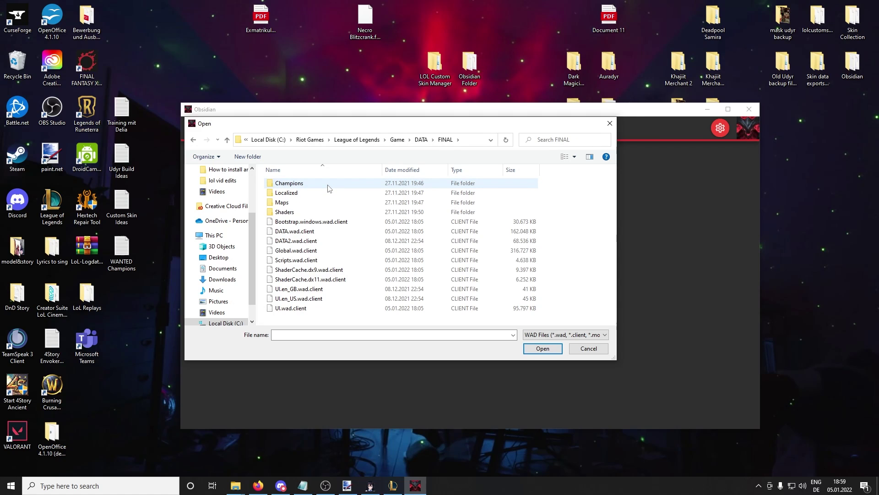
double_click(329, 185)
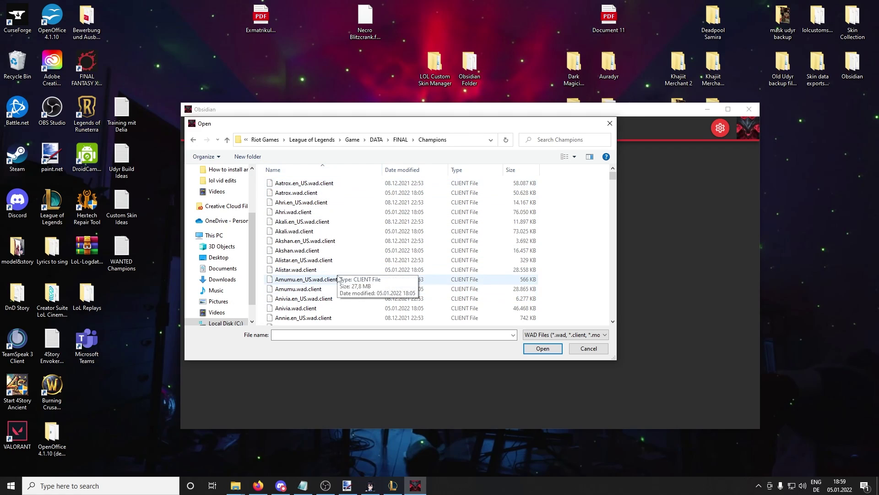
Find the Master Yi files by name and open MasterYi.wad.client, not the en_US version.
left_click(335, 334)
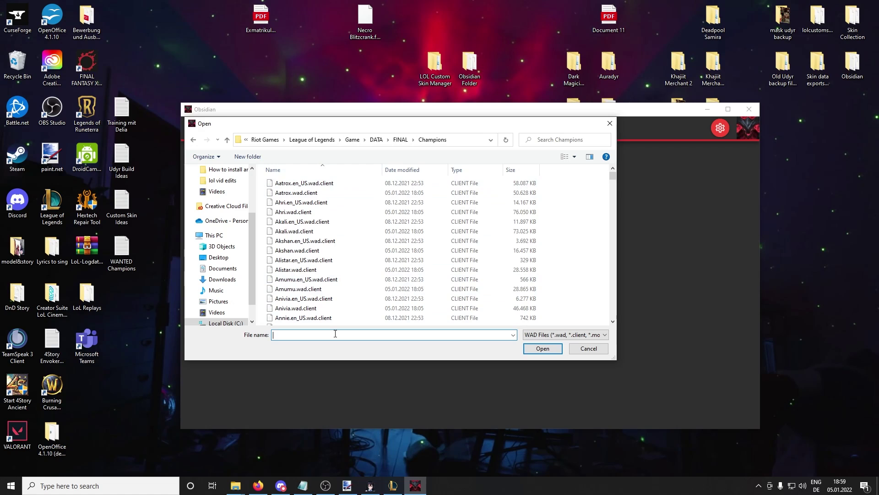
type("mas")
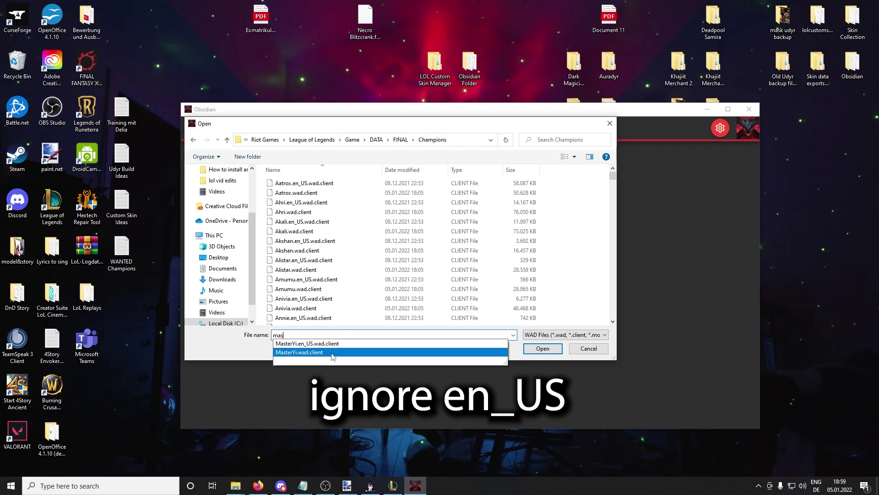
left_click(331, 353)
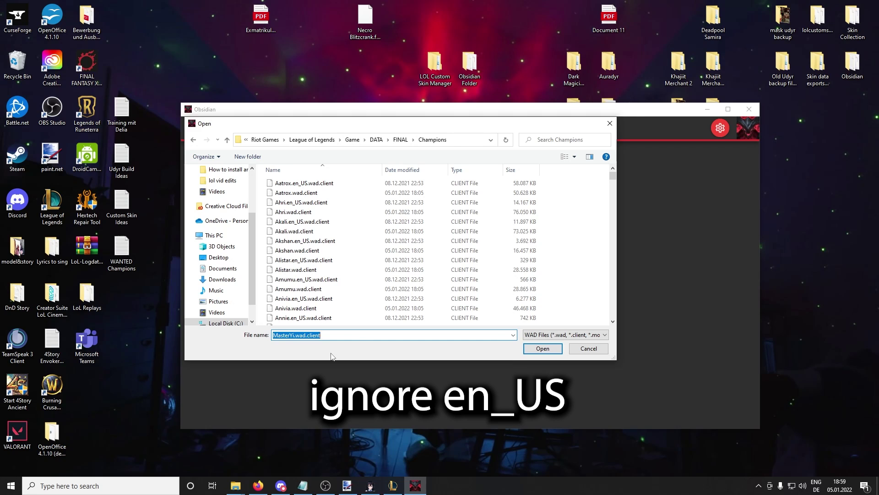
left_click(543, 349)
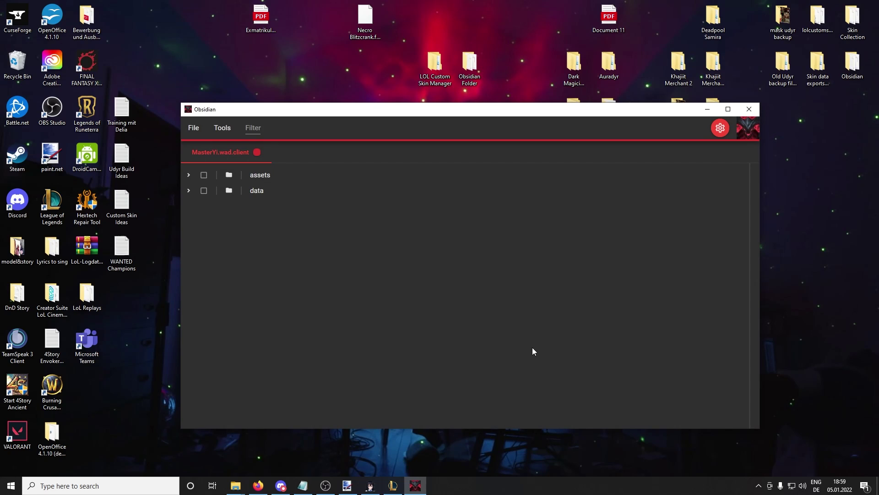
Expand the WAD's folder tree down to assets, characters, masteryi, skins, base.
left_click(188, 176)
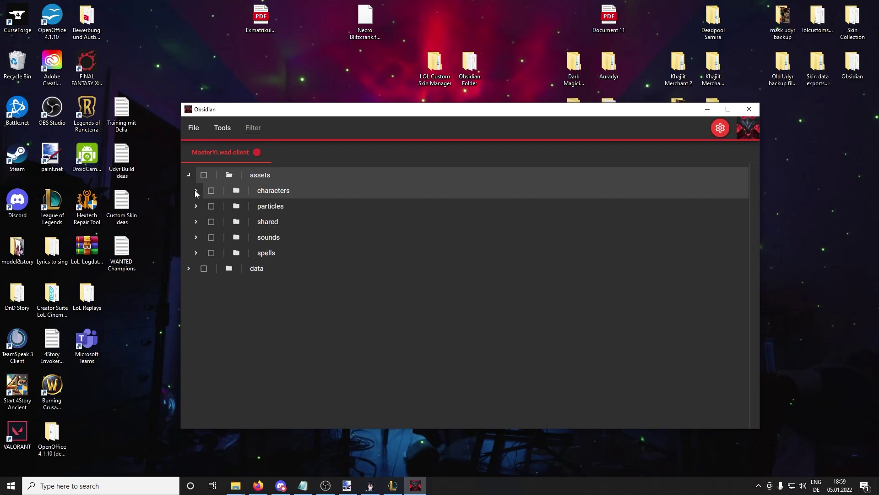
left_click(195, 191)
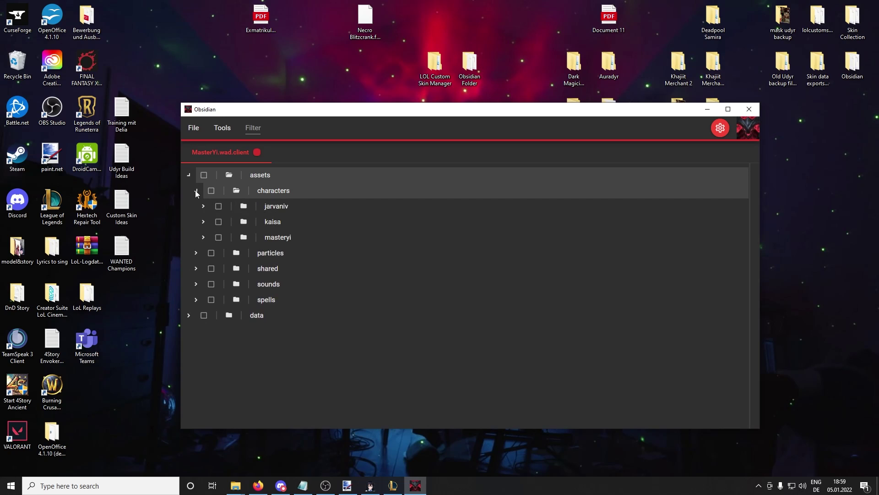
left_click(204, 238)
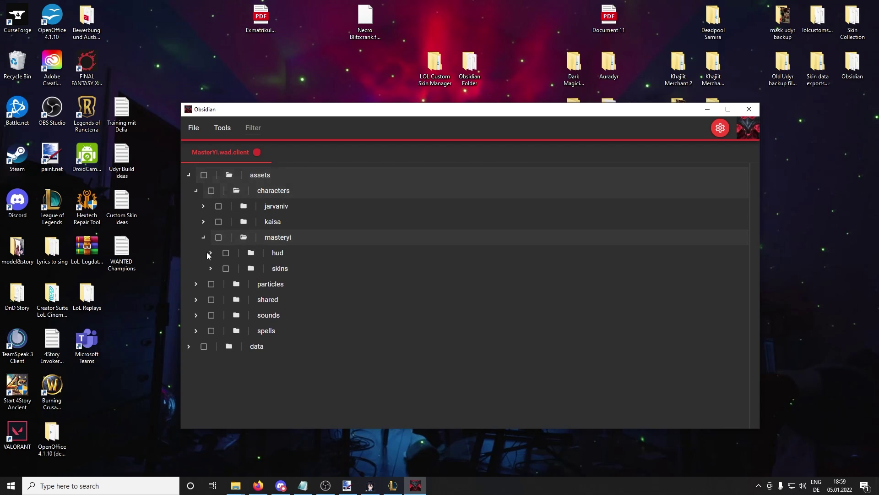
left_click(211, 269)
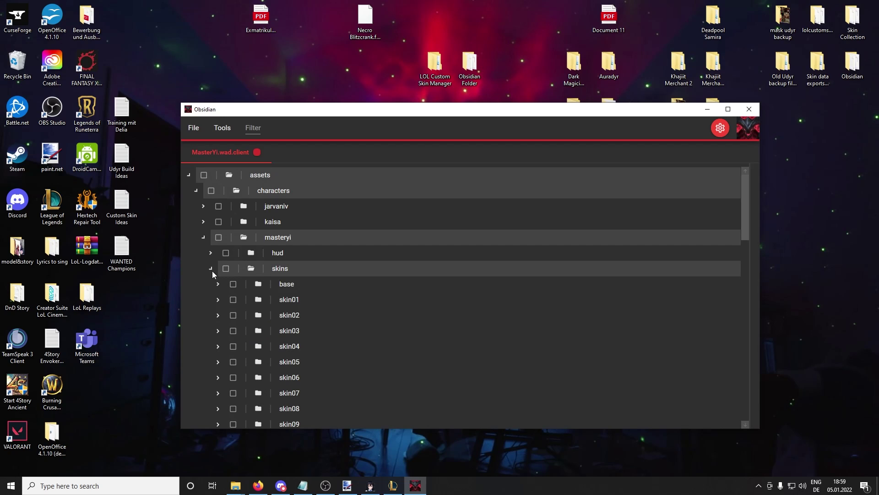
left_click(218, 285)
scroll(218, 284, "down", 2)
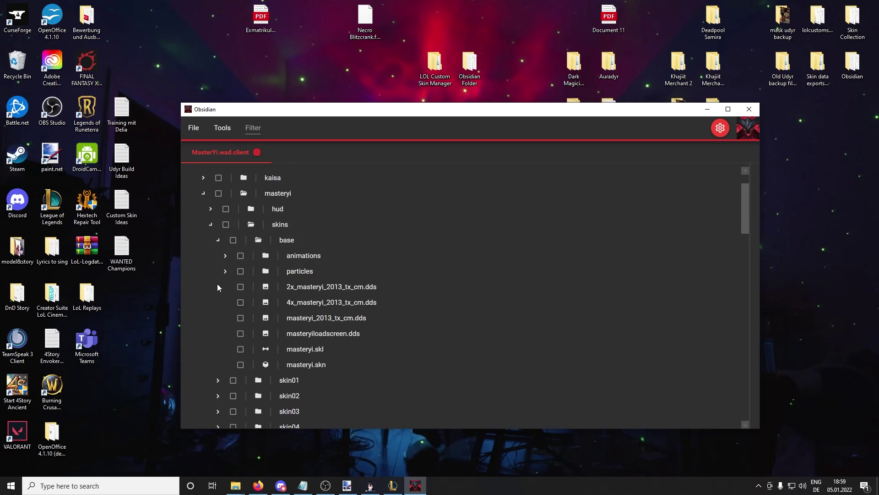
Preview the base skin's masteryi_2013_tx_cm textures, including the 2x and 4x versions, and the masteryiloadscreen.dds image.
left_click(380, 318)
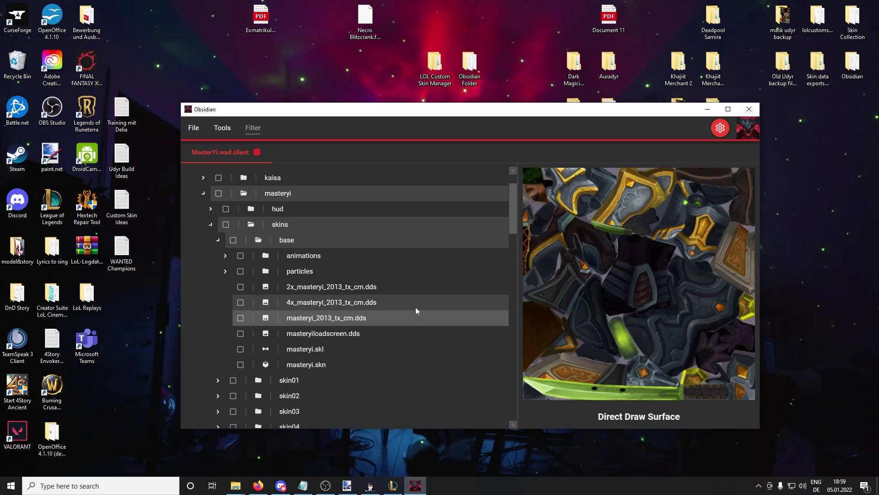
left_click(397, 302)
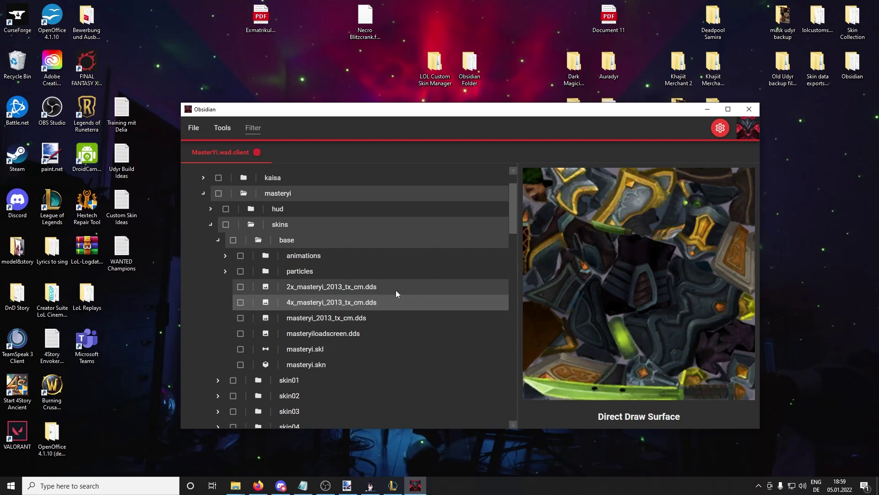
left_click(396, 290)
left_click(399, 316)
left_click(398, 333)
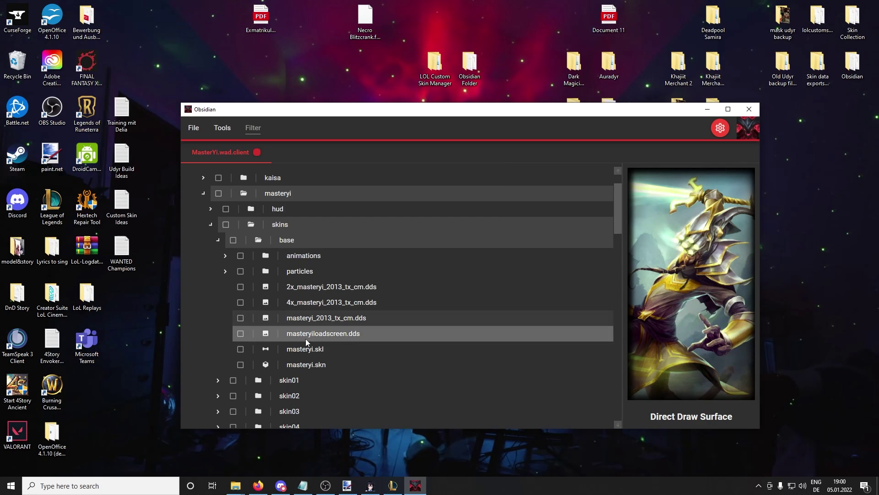
Mark masteryiloadscreen.dds and the three masteryi_2013_tx_cm.dds textures, including the 2x and 4x versions, for extraction.
left_click(240, 333)
left_click(241, 303)
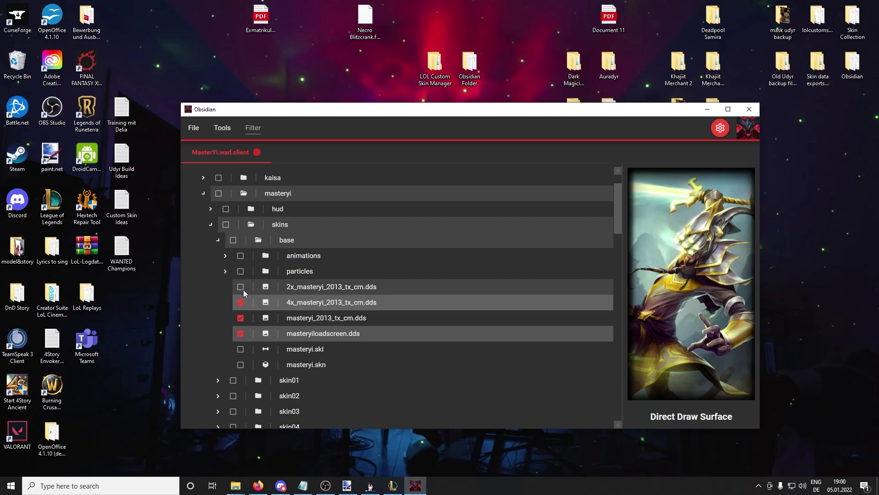
left_click(243, 287)
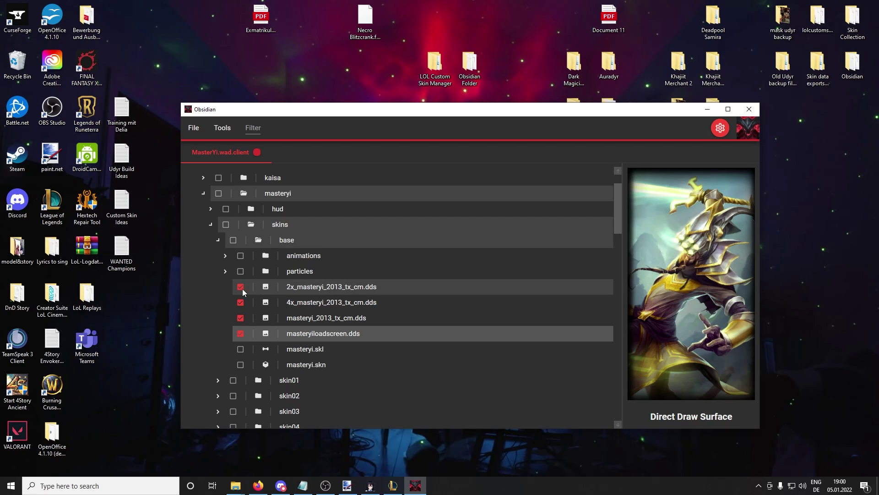
Start extracting the selected files and create a desktop folder named Files for Custom Skinning for them.
left_click(195, 131)
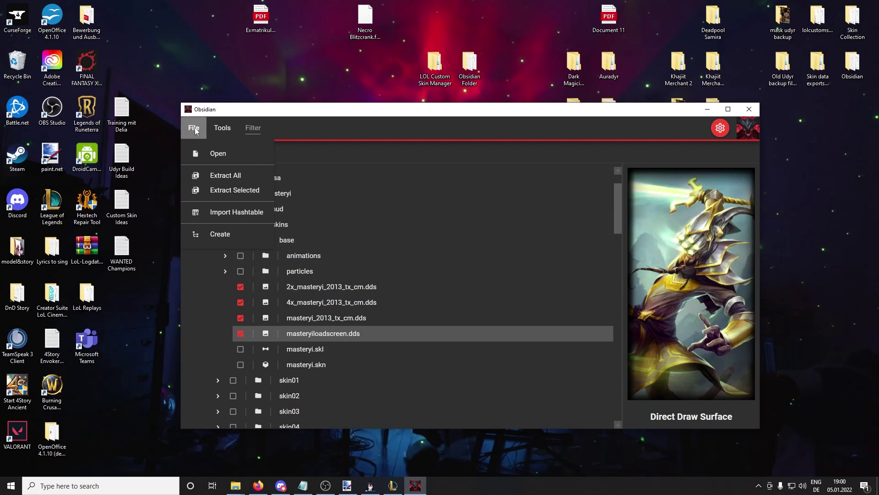
left_click(231, 190)
right_click(510, 67)
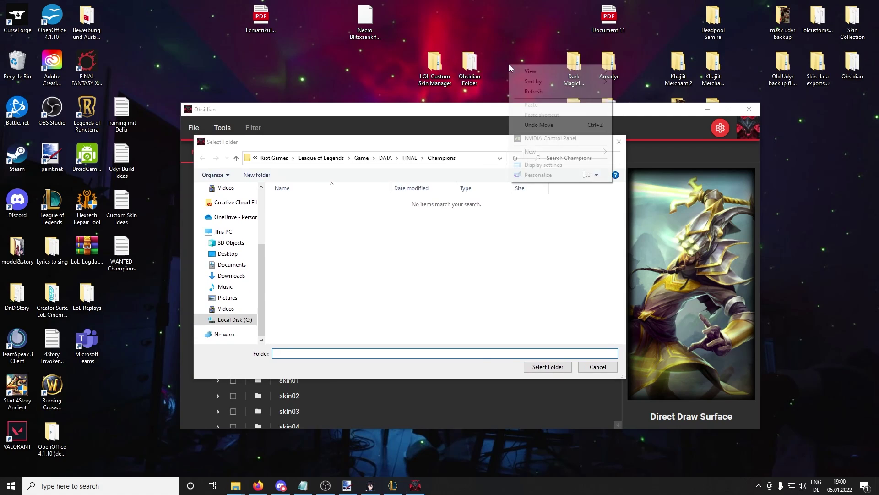
mouse_move(573, 151)
left_click(632, 153)
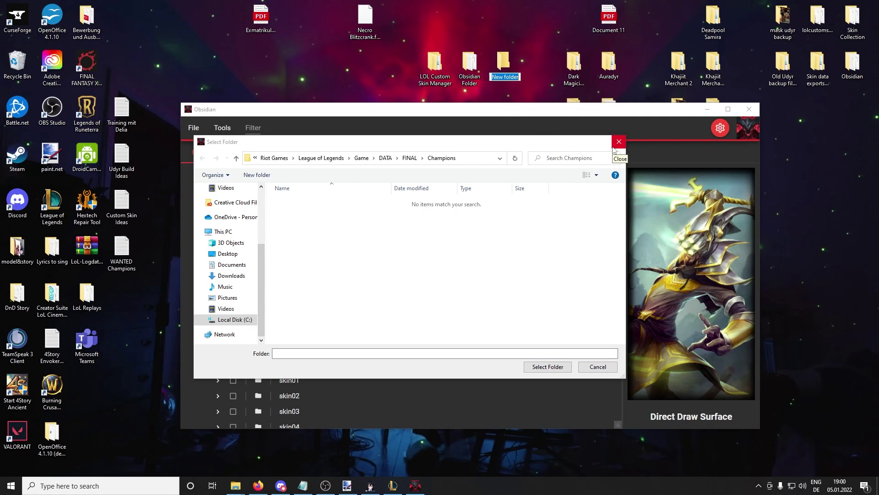
type("Files for Custom Skinning")
key("Return")
Choose the desktop folder Files for Custom Skinning as the extraction destination, then minimize Obsidian.
left_click(228, 253)
left_click(350, 219)
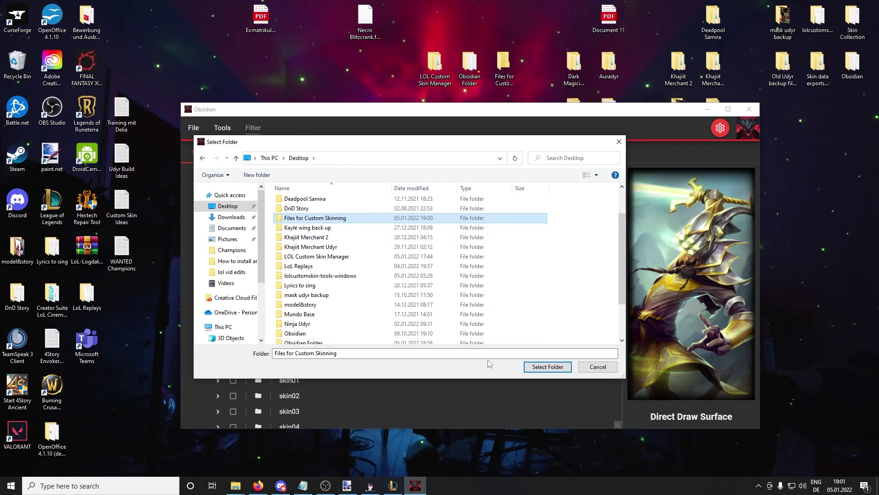
left_click(531, 368)
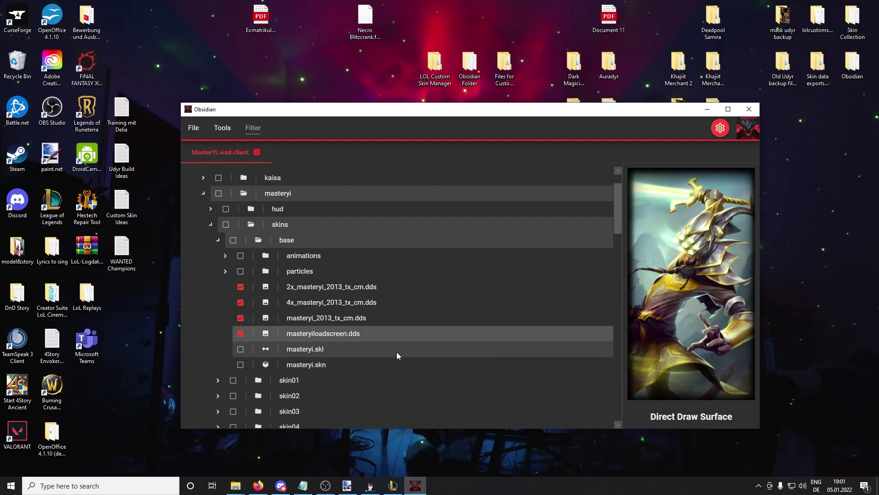
left_click(709, 110)
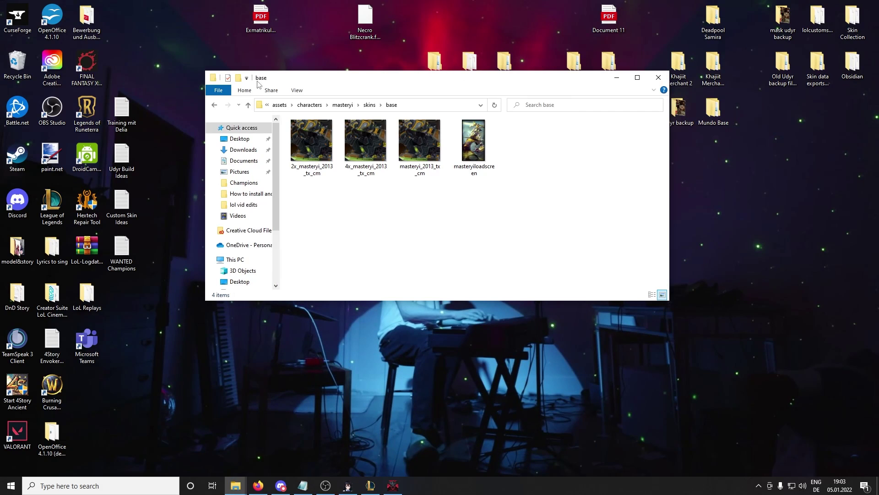
Launch paint.net, arrange it beside the base folder window and open masteryi_2013_tx_cm.dds from that folder in it.
left_click(56, 170)
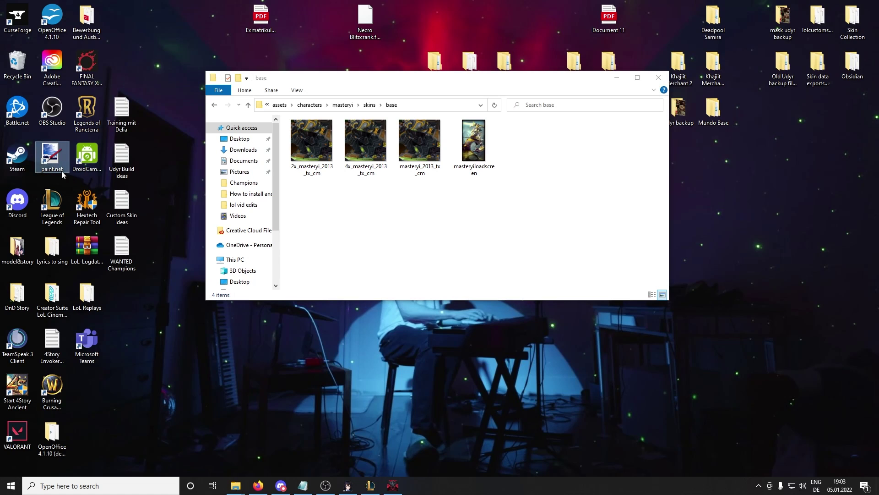
double_click(64, 154)
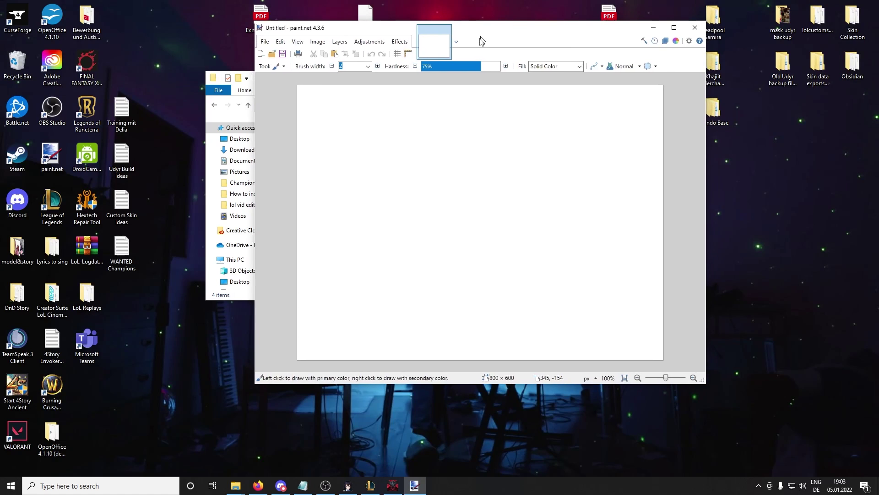
mouse_move(482, 40)
left_mouse_down()
mouse_move(515, 72)
mouse_move(417, 103)
mouse_move(266, 117)
left_mouse_up()
left_click_drag(396, 82, 617, 100)
mouse_move(637, 160)
left_mouse_down()
mouse_move(467, 284)
mouse_move(352, 273)
mouse_move(361, 267)
left_mouse_up()
left_click(282, 291)
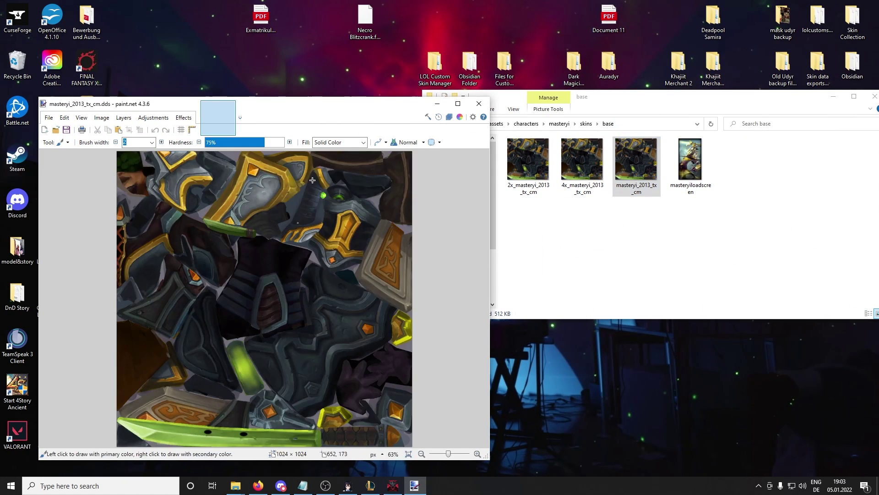
Paint thin red Paintbrush strokes along the green sword blade at the bottom of the texture.
left_click(56, 132)
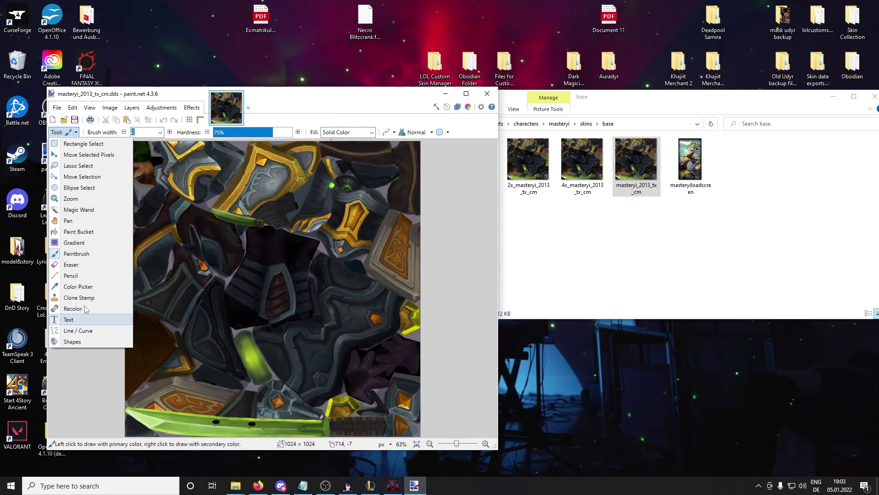
left_click(76, 254)
mouse_move(158, 428)
left_mouse_down()
mouse_move(298, 432)
mouse_move(200, 420)
left_mouse_up()
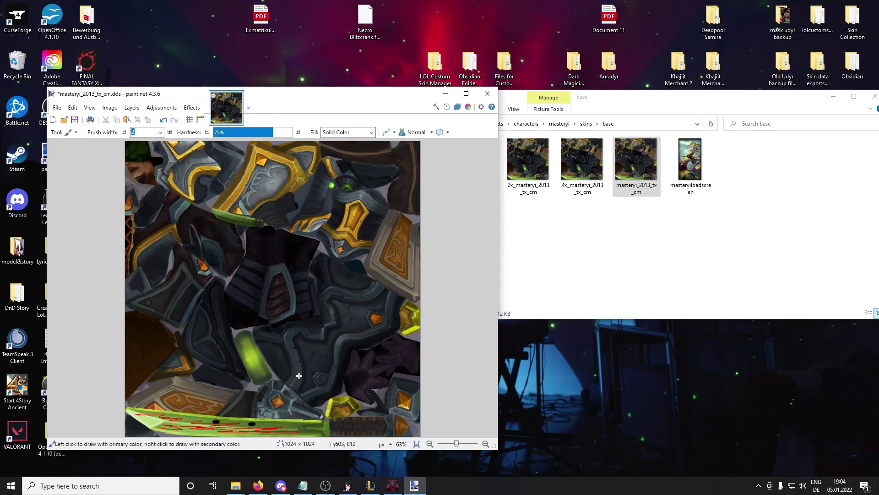
Undo the red brush strokes on the blade and select the entire texture with Rectangle Select.
left_click(163, 121)
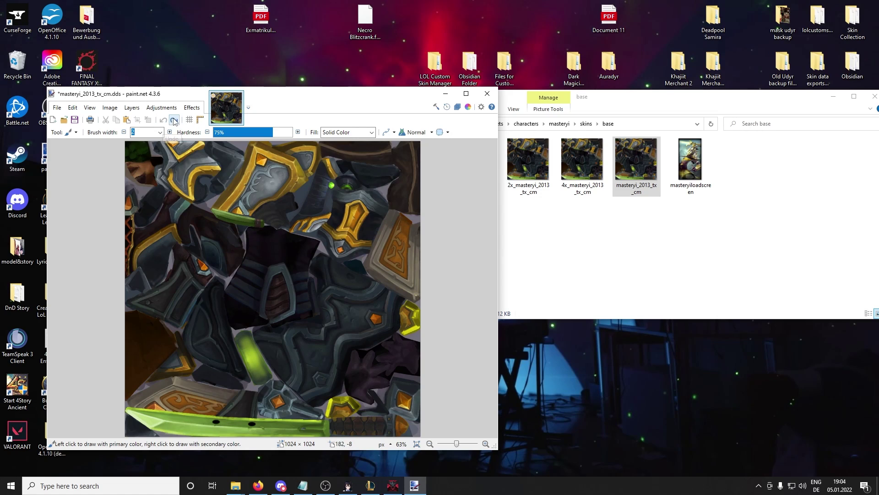
scroll(135, 163, "down", 1)
key("s")
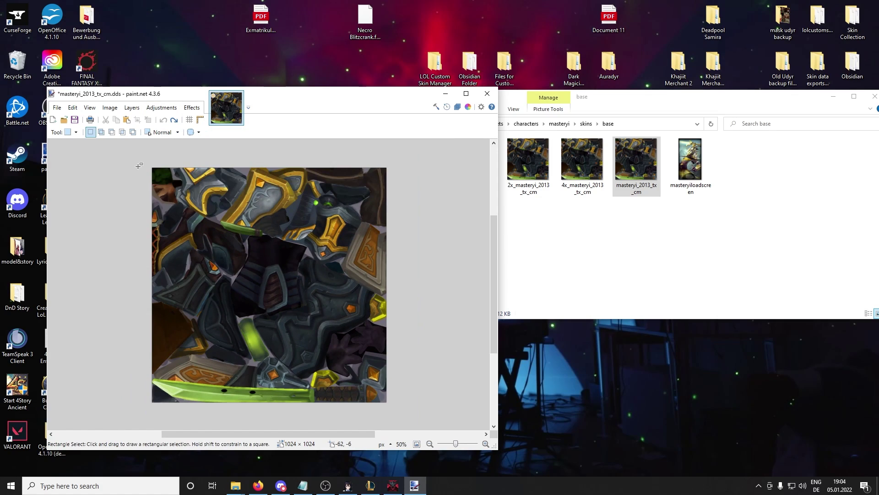
left_click(74, 132)
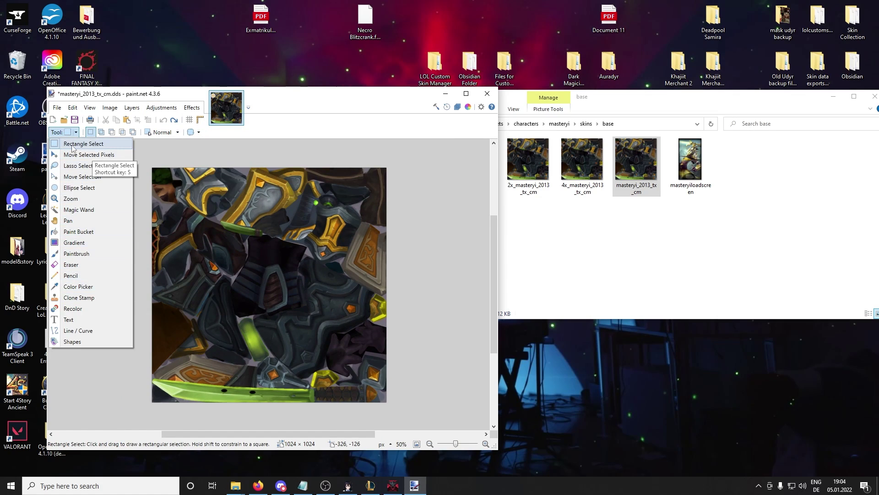
left_click(89, 145)
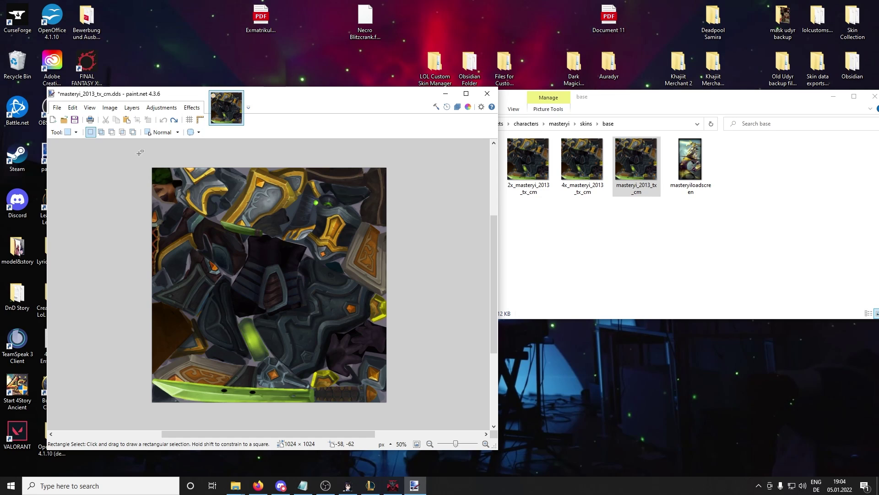
left_click_drag(139, 152, 399, 402)
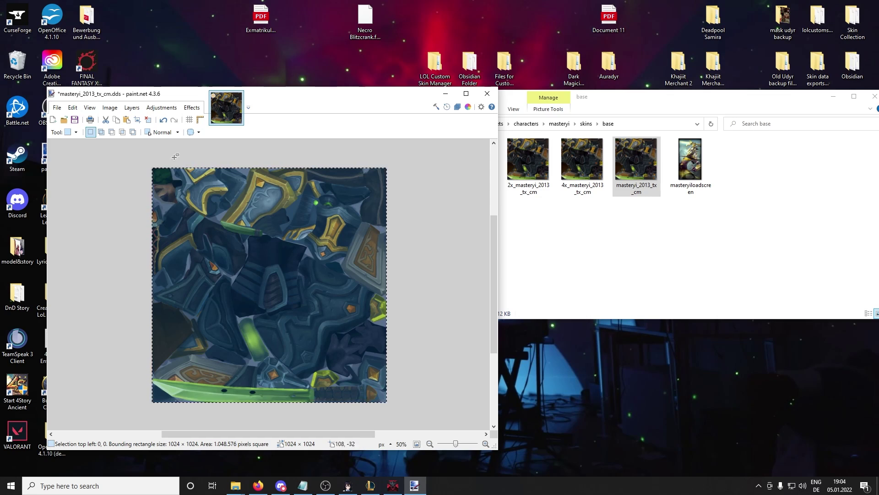
Shift the hue of the selected texture with Hue / Saturation so its gold and green areas turn blue and purple.
left_click(162, 108)
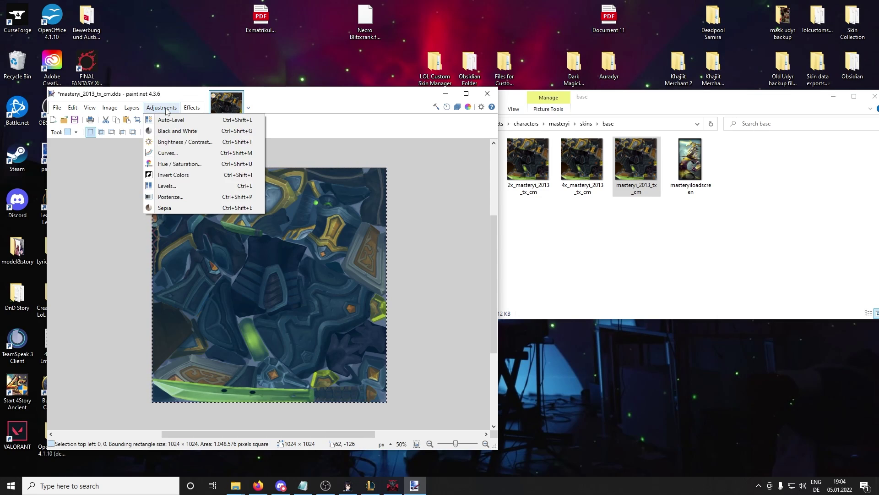
left_click(186, 165)
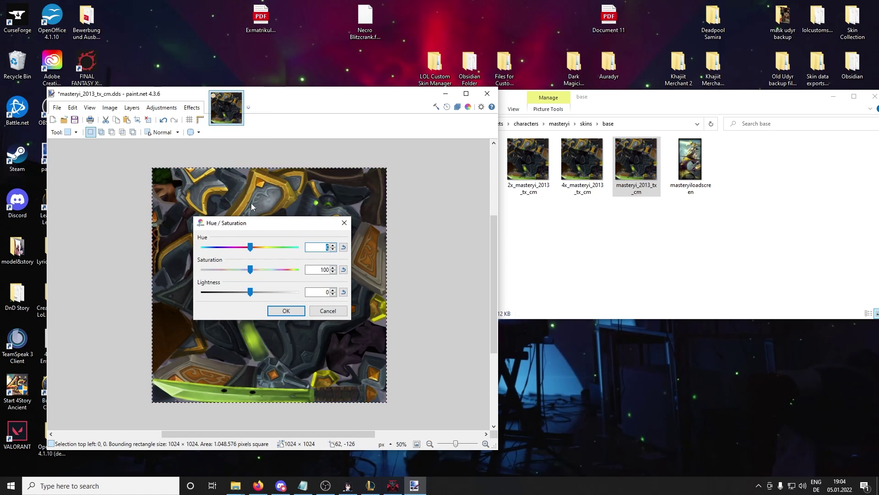
left_click_drag(293, 223, 446, 305)
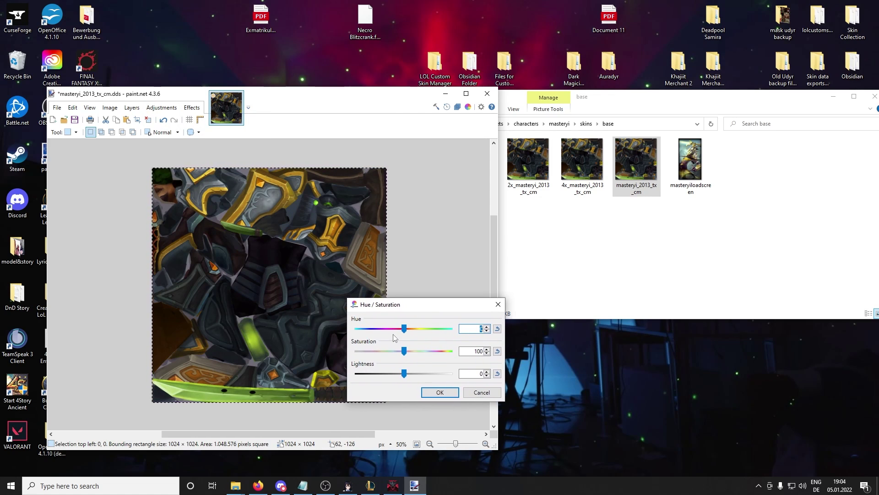
left_click_drag(404, 328, 452, 328)
left_click(440, 392)
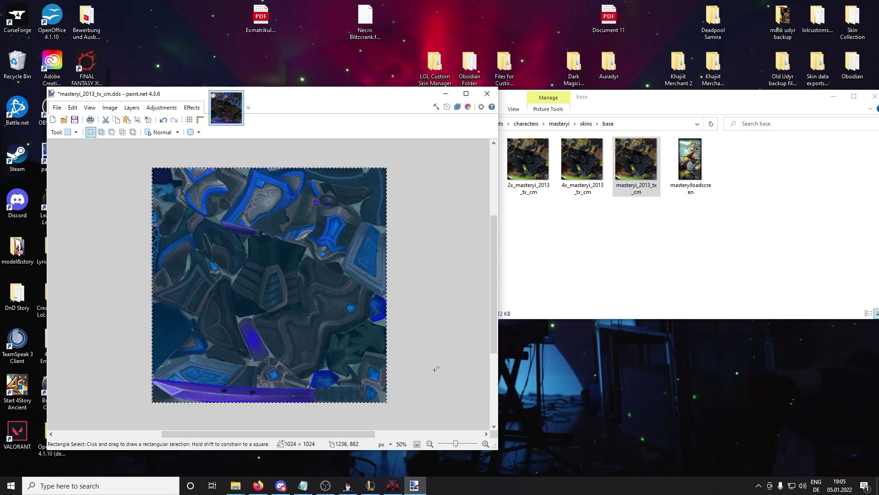
key("ctrl+z")
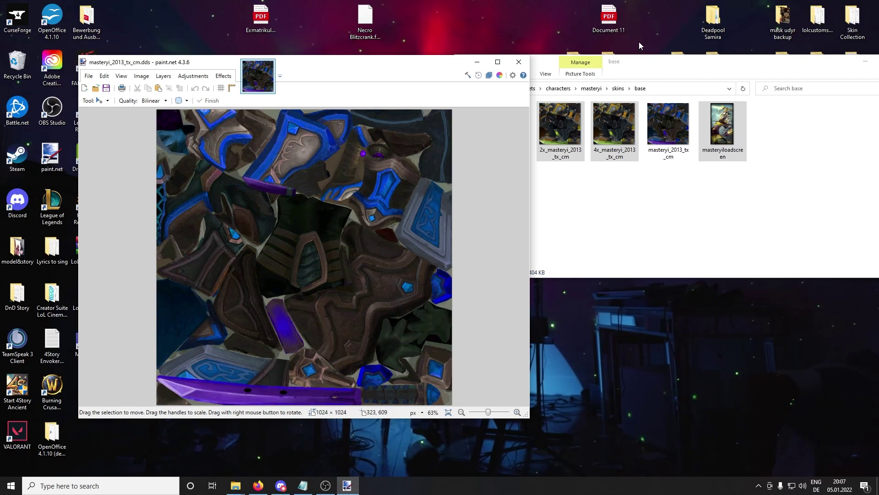
Open 2x_masteryi_2013_tx_cm and 4x_masteryi_2013_tx_cm from the base folder as separate images in paint.net.
left_click(607, 213)
mouse_move(563, 176)
left_mouse_down()
mouse_move(603, 146)
mouse_move(569, 166)
mouse_move(384, 186)
left_mouse_up()
left_click(289, 254)
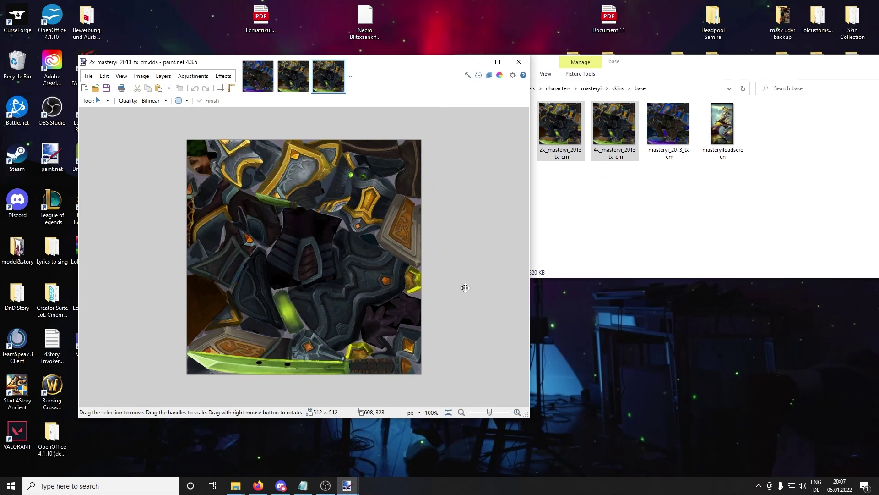
Copy the recolored masteryi_2013_tx_cm.dds image and paste it into 4x_masteryi_2013_tx_cm.dds, keeping the canvas size.
key("ctrl+c")
left_click(258, 76)
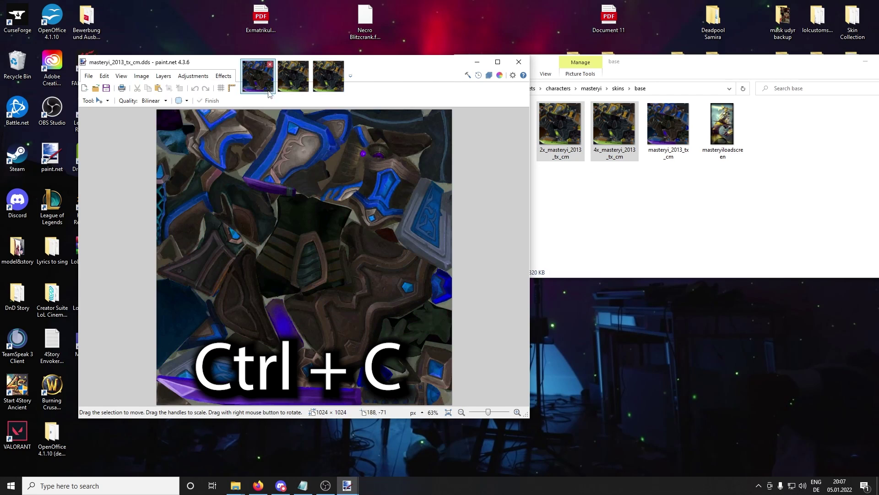
left_click(293, 76)
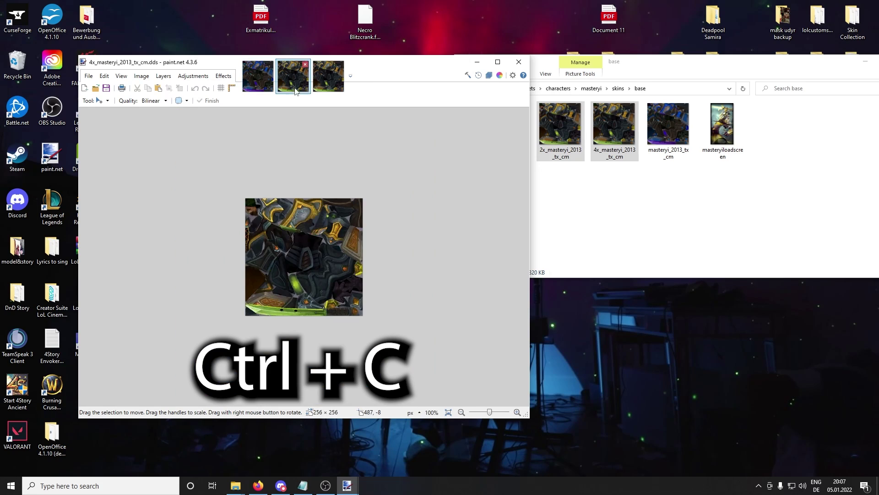
key("ctrl+v")
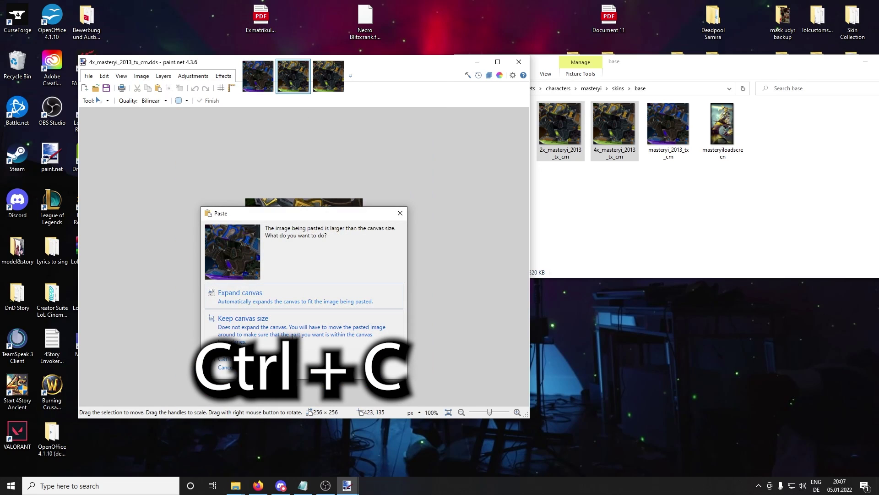
left_click(295, 333)
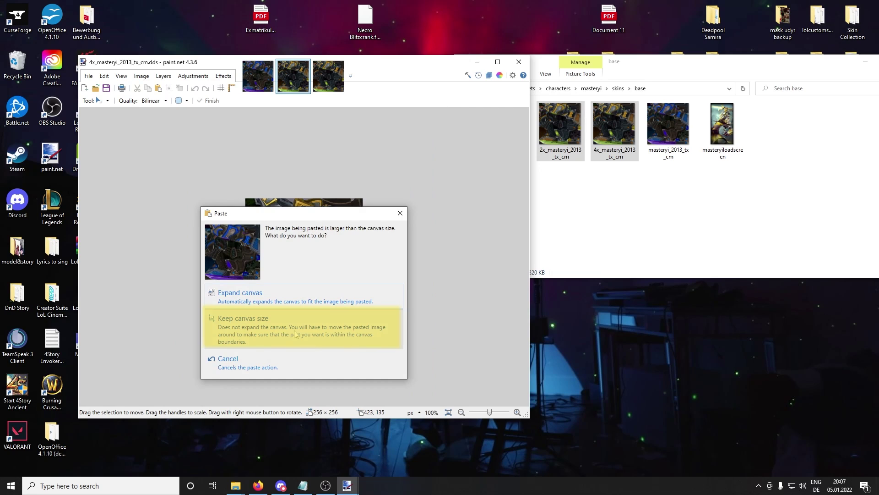
Scale the pasted texture down to fit the 256 × 256 canvas exactly.
left_click_drag(491, 413, 487, 412)
left_click_drag(435, 388, 320, 270)
left_click_drag(486, 413, 494, 417)
scroll(478, 385, "down", 3)
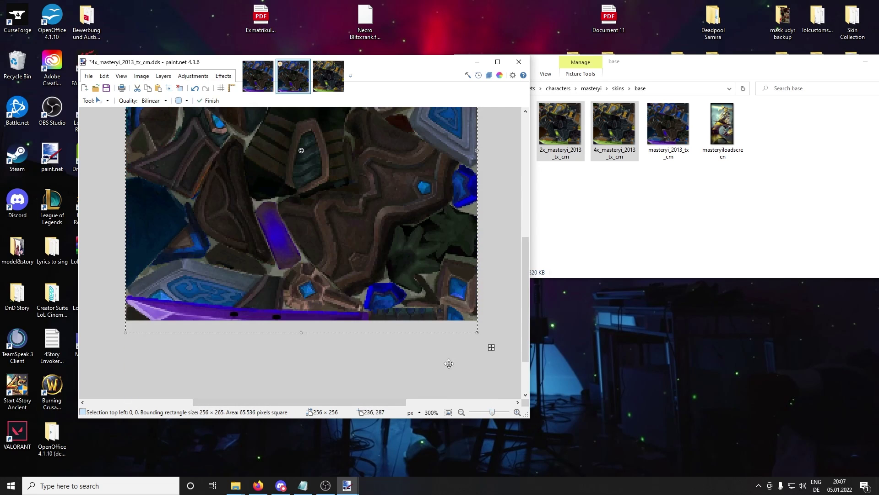
left_click_drag(475, 334, 476, 321)
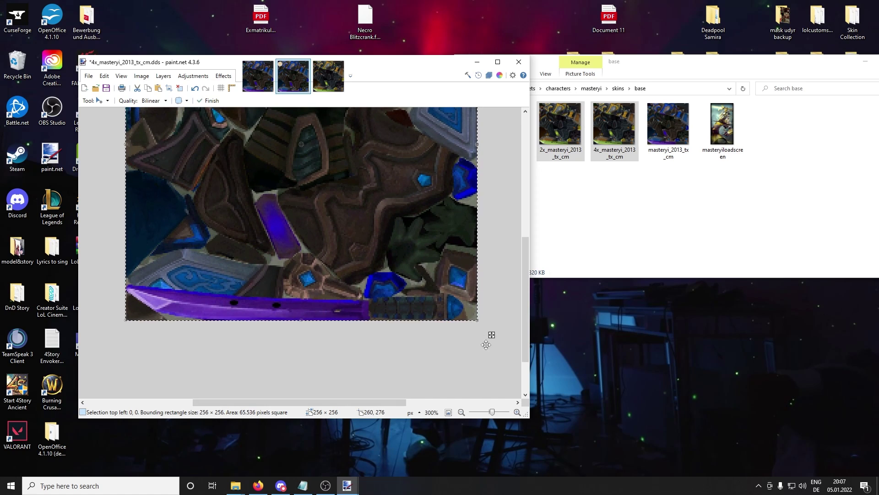
Paste the recolored texture into 2x_masteryi_2013_tx_cm.dds, keeping the canvas size, and scale it to fit the 512 × 512 canvas.
left_click(330, 81)
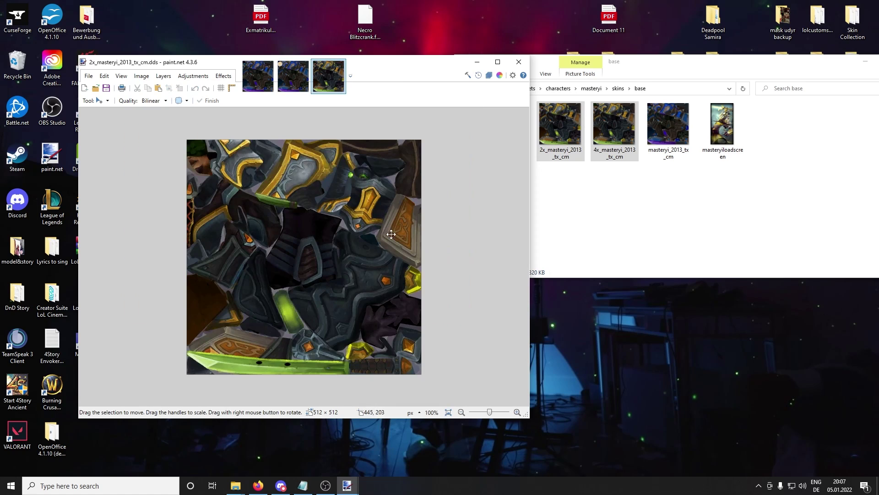
key("ctrl+v")
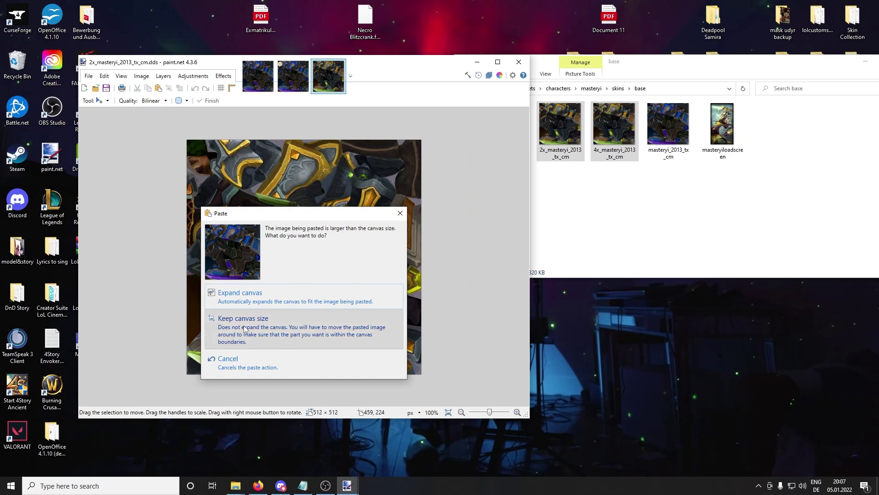
left_click(244, 329)
left_click_drag(490, 412, 492, 412)
Open masteryiloadscreen from the base folder as a separate image and shift its hue toward blue with Hue / Saturation.
left_click(723, 131)
left_click_drag(319, 320, 318, 316)
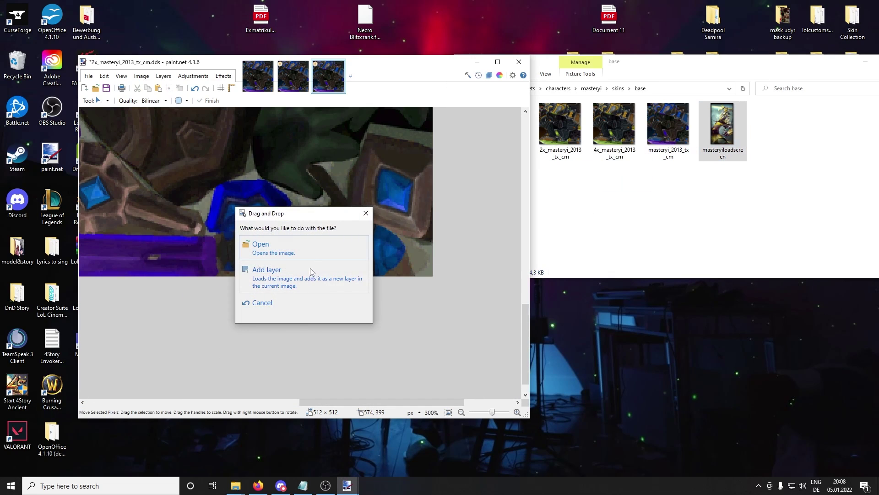
left_click(313, 247)
left_click(191, 76)
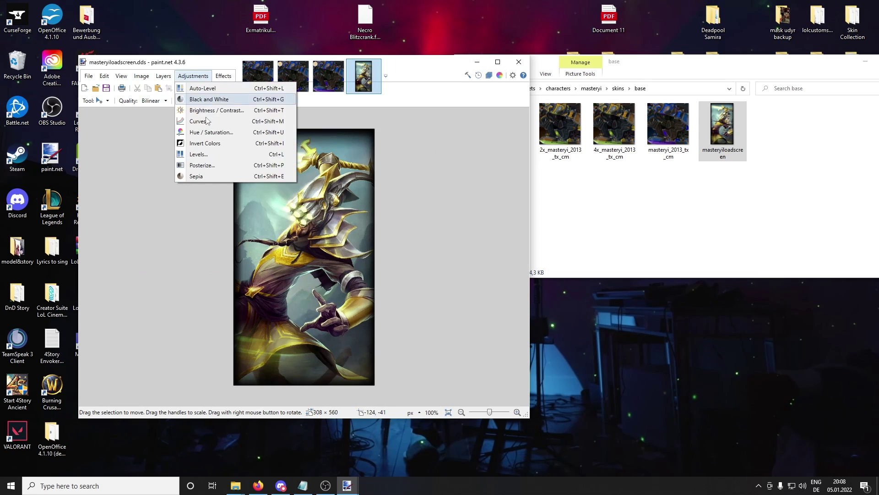
left_click(201, 134)
left_click(306, 280)
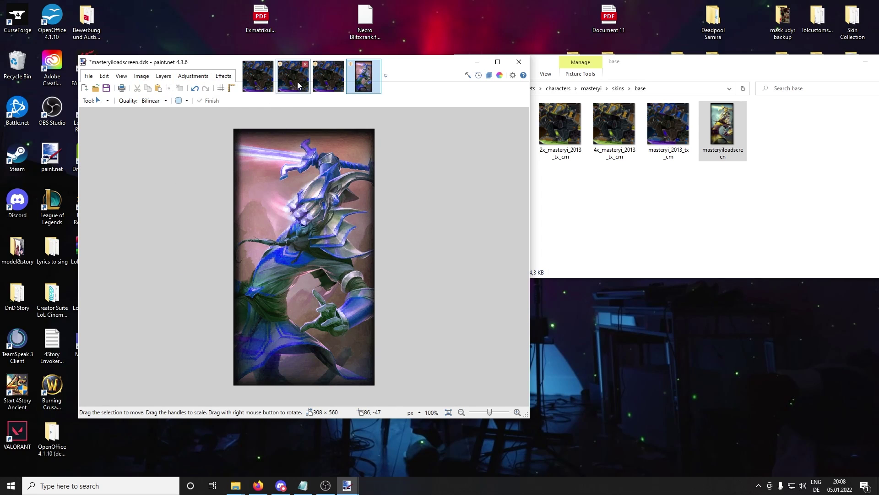
Save and close masteryiloadscreen.dds and 2x_masteryi_2013_tx_cm.dds, both in BC1 (Linear, DXT1) format.
left_click(377, 64)
left_click(298, 278)
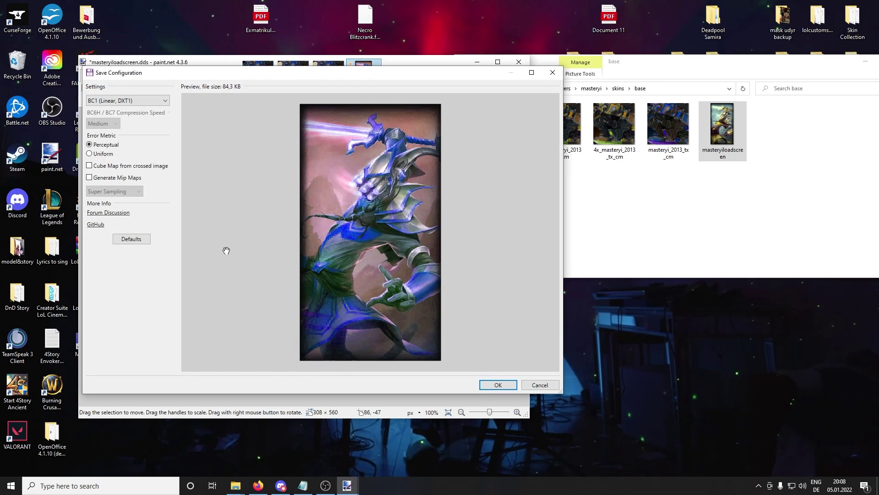
left_click(498, 387)
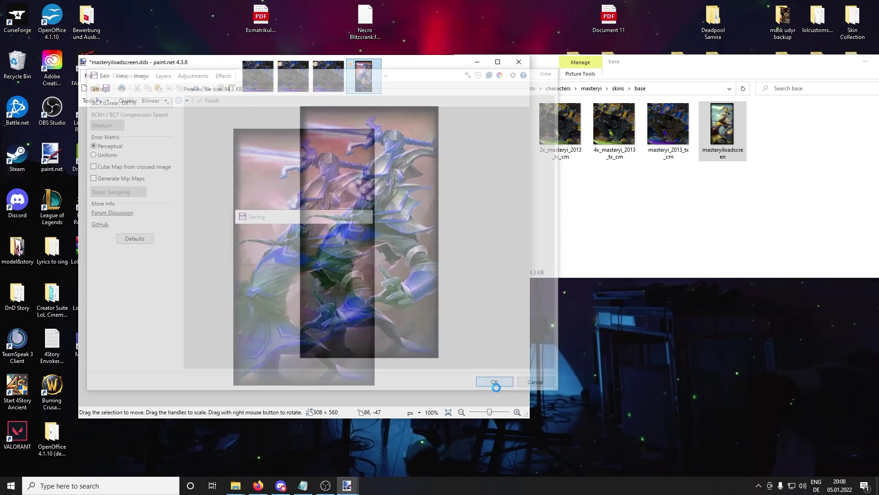
left_click(340, 64)
left_click(305, 281)
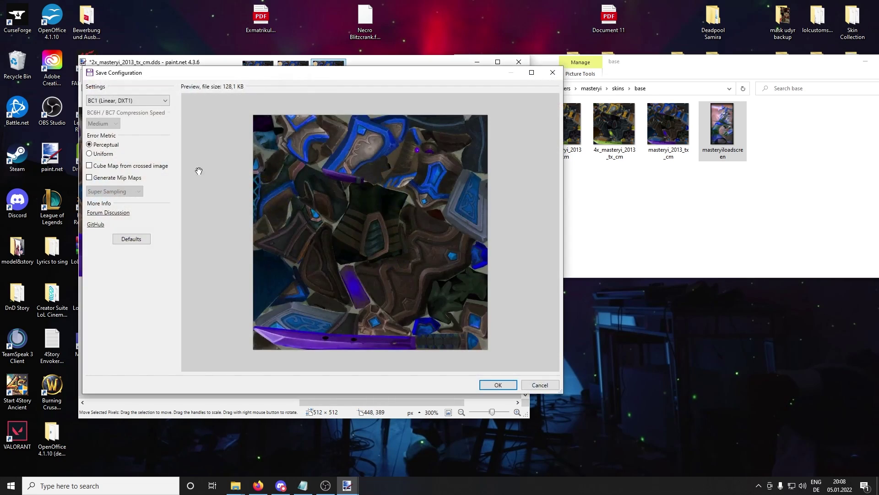
left_click(483, 388)
Save and close 4x_masteryi_2013_tx_cm.dds, and close masteryi_2013_tx_cm.dds as well.
left_click(306, 65)
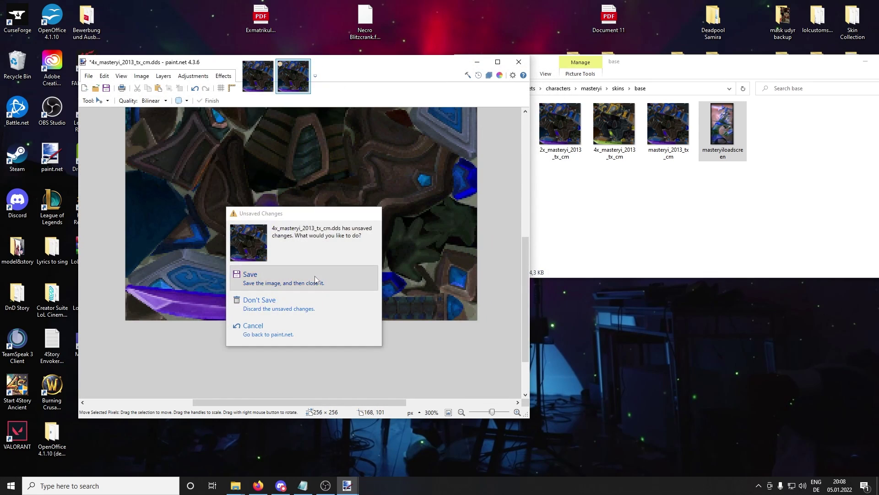
left_click(315, 276)
left_click(486, 384)
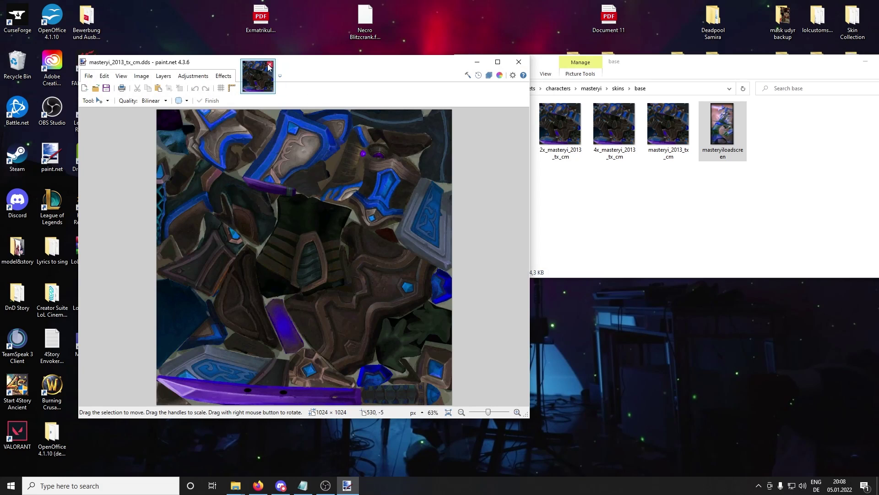
left_click(270, 67)
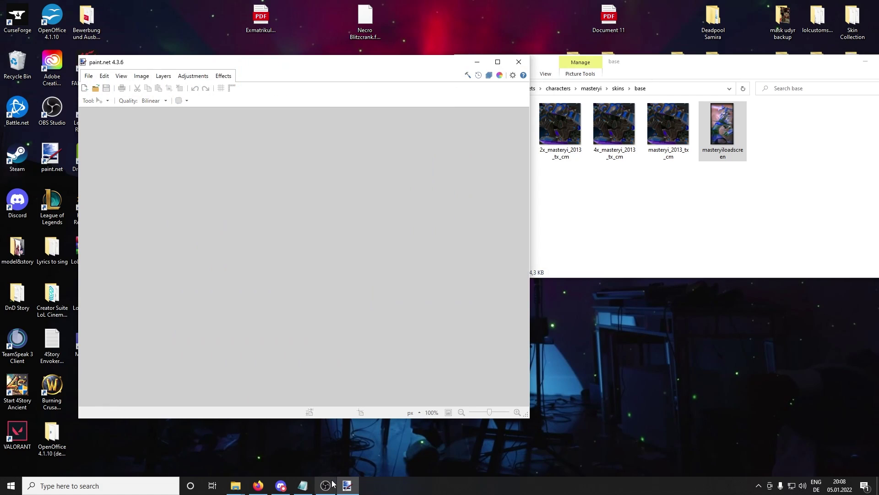
Minimize paint.net and move the base folder window lower on the desktop to clear space beside it.
mouse_move(335, 486)
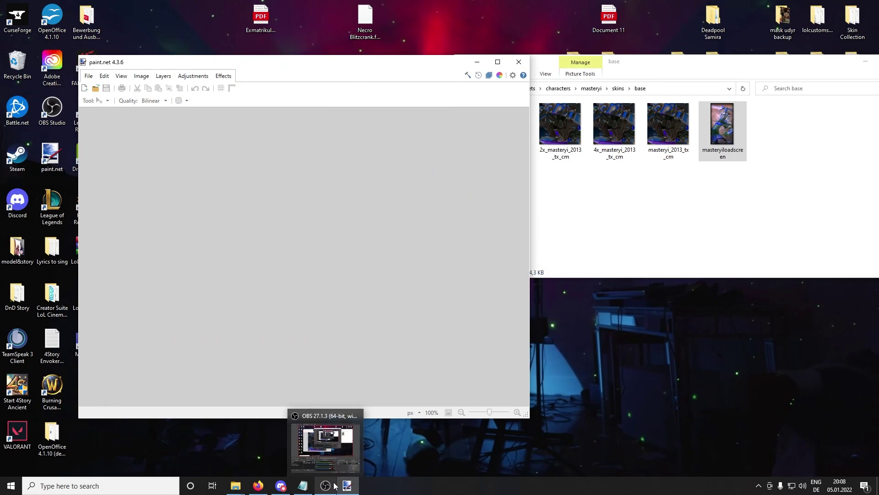
left_click(475, 65)
mouse_move(696, 69)
left_mouse_down()
mouse_move(530, 163)
mouse_move(537, 180)
left_mouse_up()
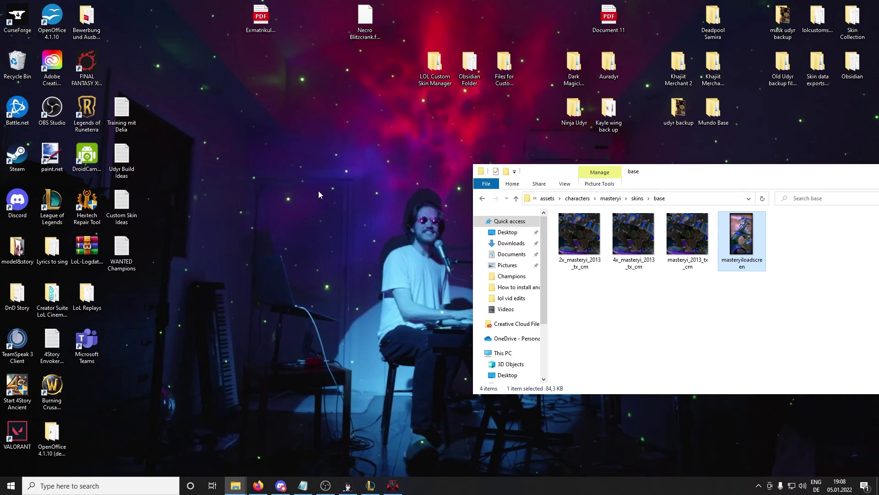
Create a desktop folder named Blue Master Yi and open it beside the base folder window.
right_click(318, 191)
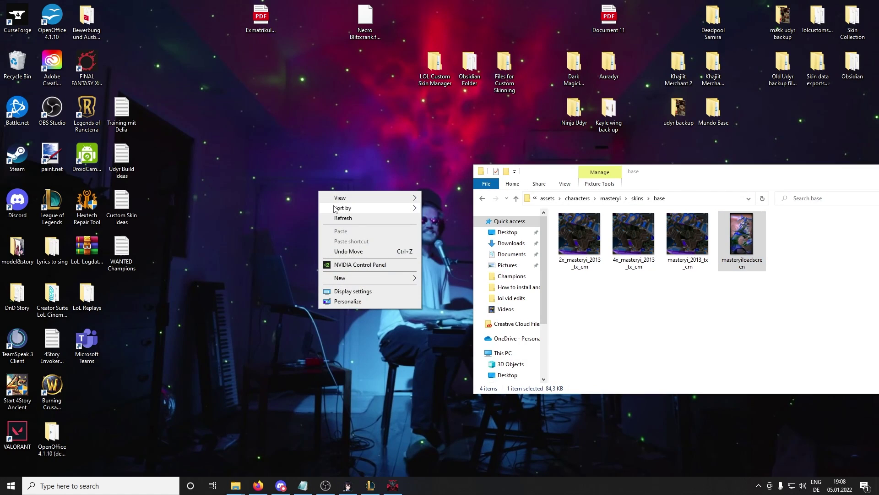
mouse_move(370, 278)
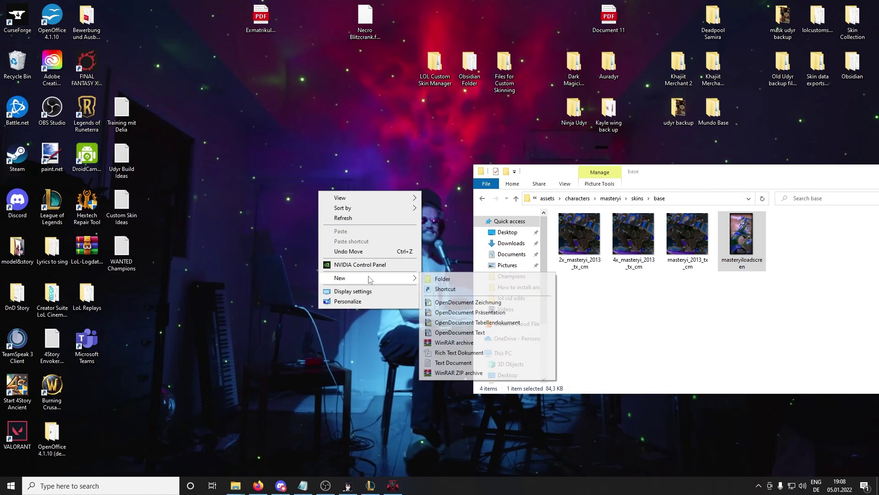
left_click(459, 281)
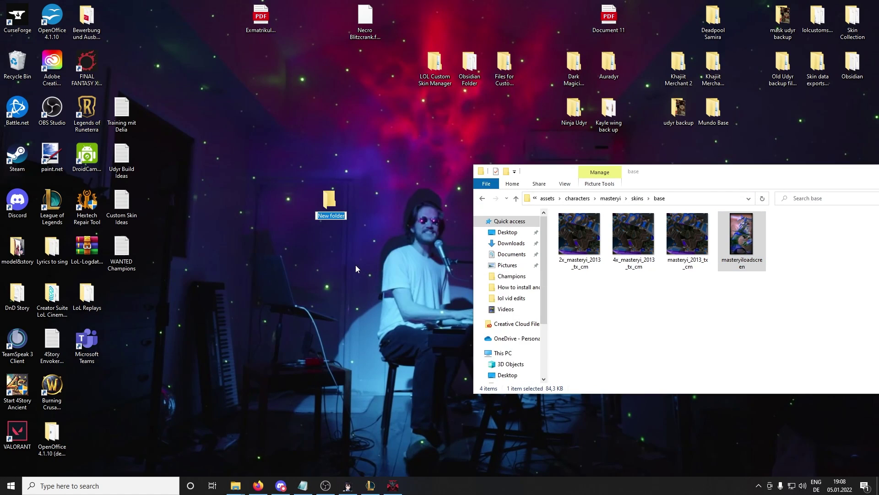
type("Blue Master Yi")
key("Return")
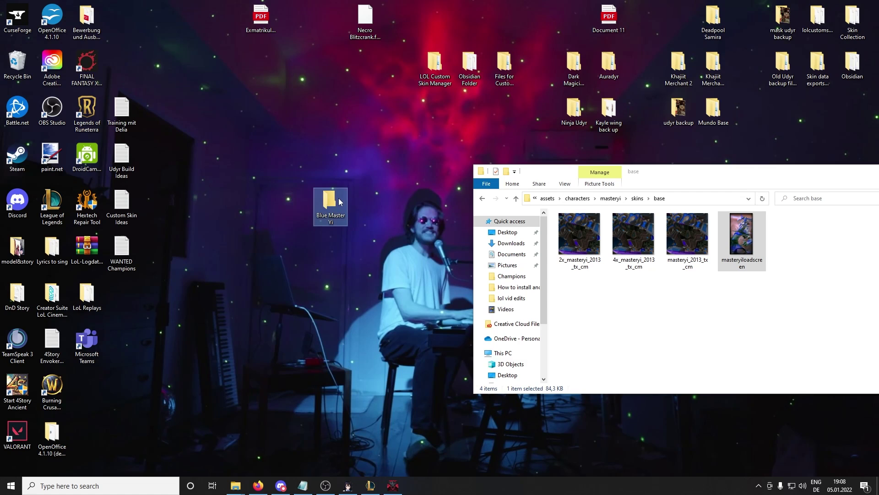
double_click(339, 202)
left_click_drag(322, 3, 310, 175)
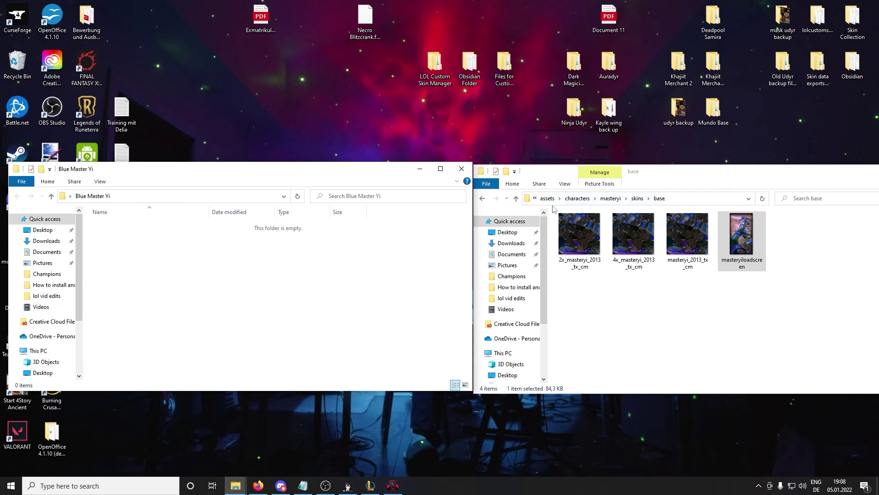
Create a folder named assets inside Blue Master Yi and open it.
right_click(187, 263)
mouse_move(206, 369)
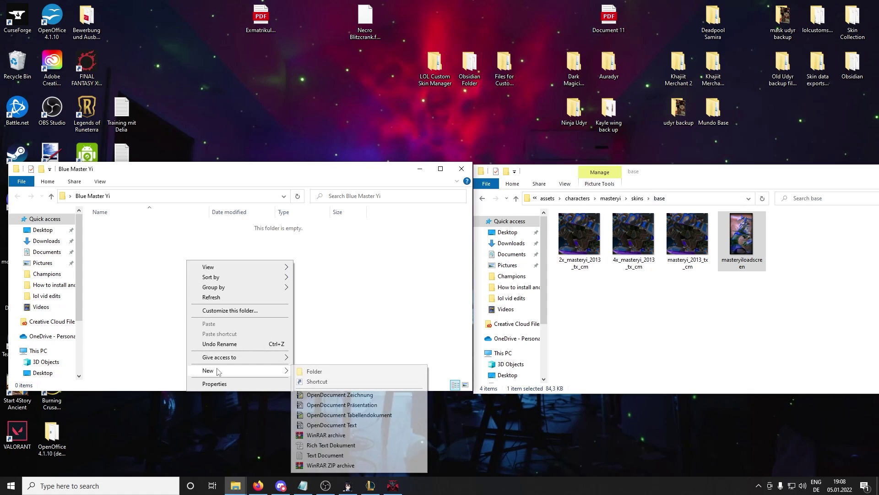
left_click(314, 370)
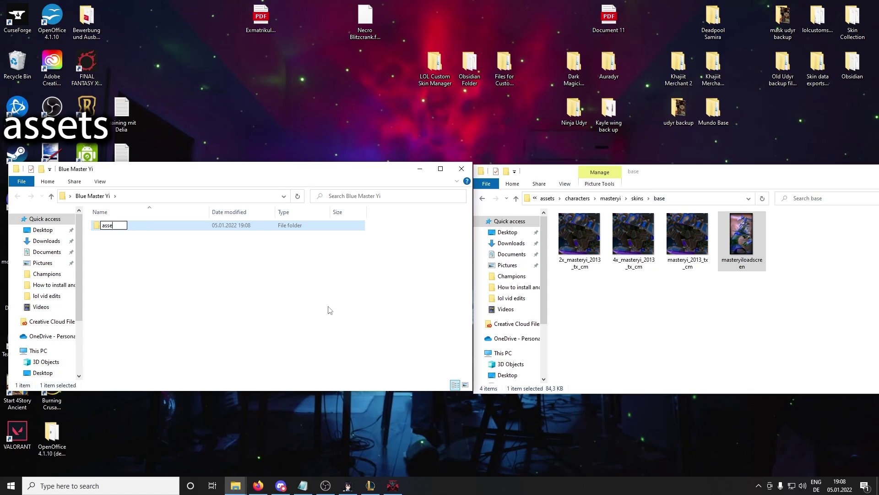
key("Return")
double_click(204, 230)
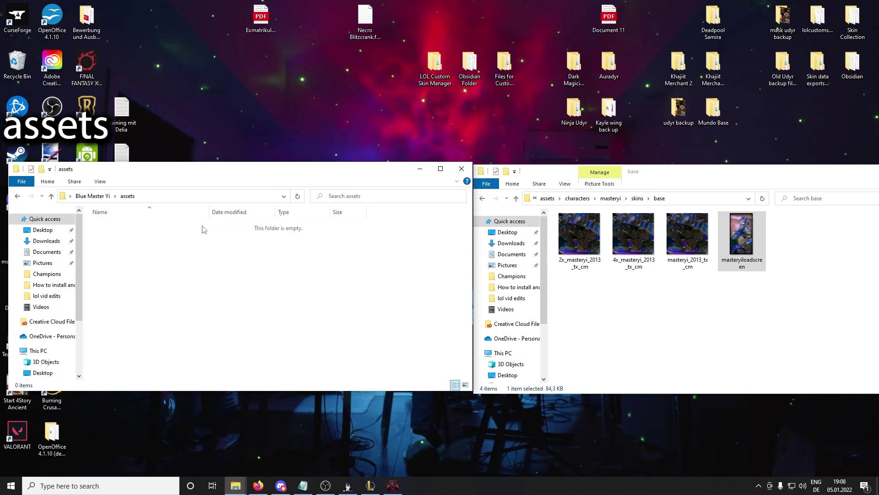
Create a folder named characters inside assets and open it.
right_click(196, 270)
mouse_move(231, 385)
left_click(321, 382)
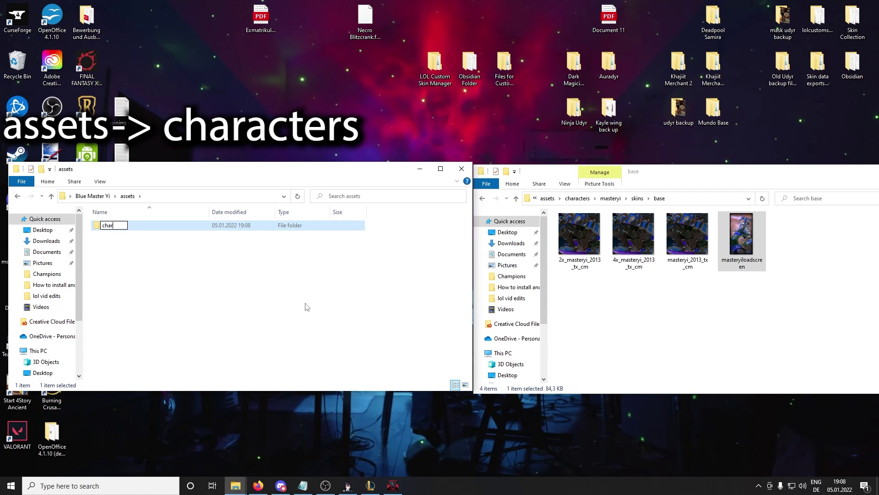
type("characters")
key("Return")
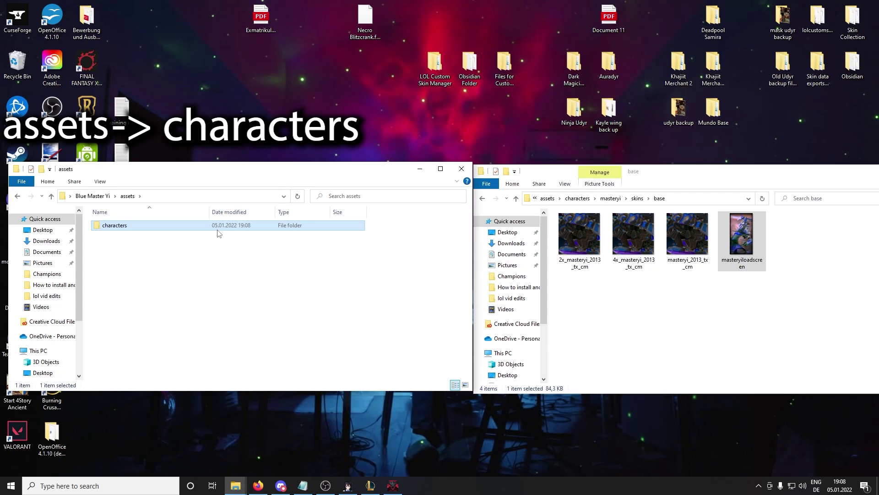
double_click(218, 229)
Create a folder named masteryi inside characters and open it.
right_click(212, 261)
mouse_move(239, 362)
left_click(337, 367)
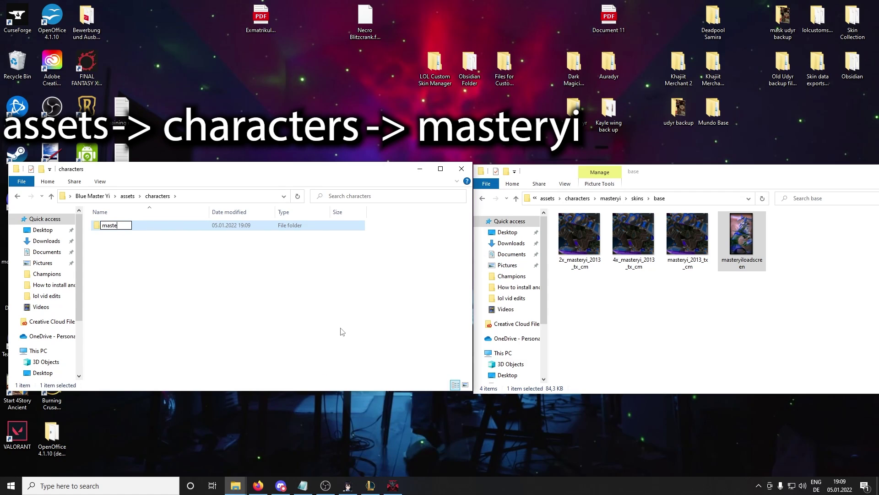
type("masteryi")
key("Return")
double_click(143, 227)
Create a folder named skins inside masteryi and open it.
right_click(158, 270)
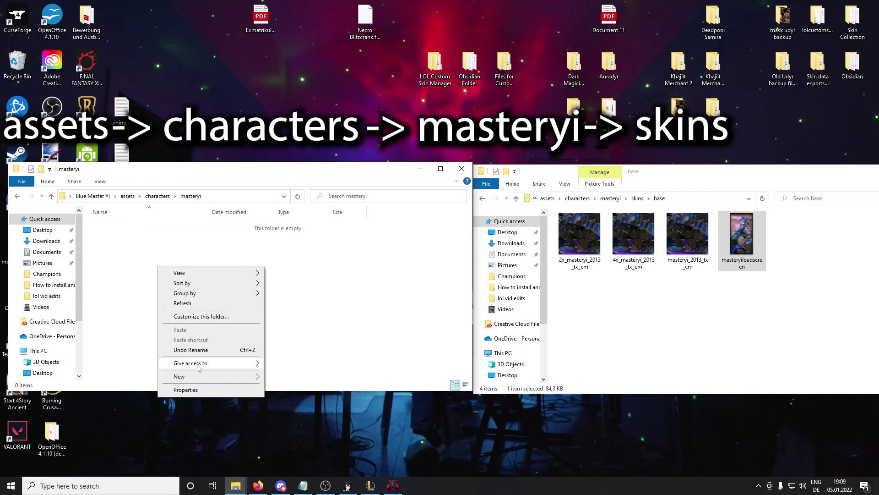
mouse_move(204, 376)
left_click(285, 374)
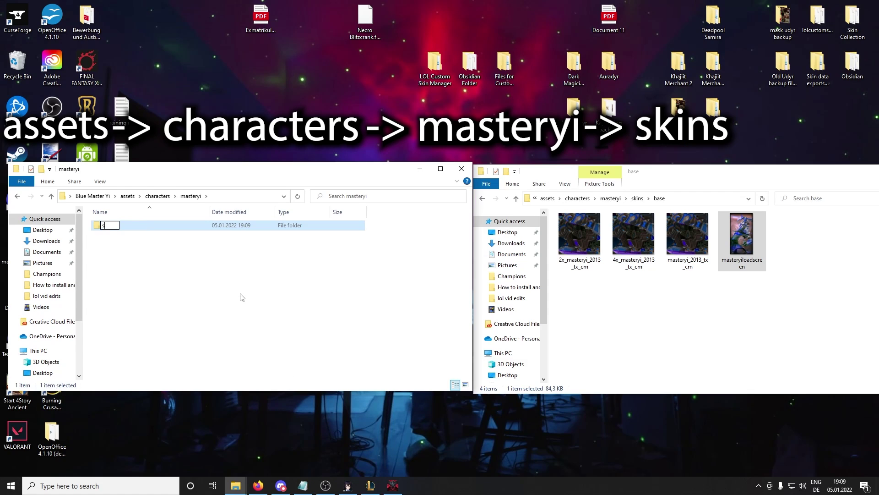
type("skins")
key("Return")
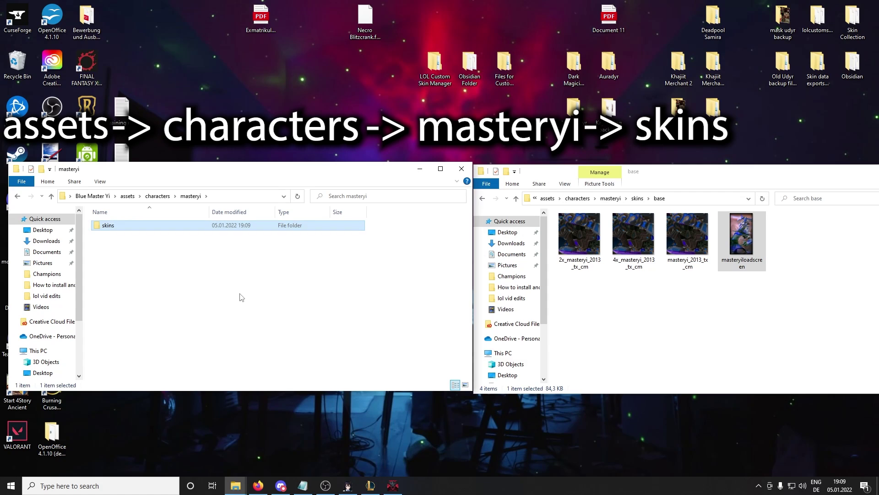
double_click(166, 226)
Create a folder named base inside skins and open it.
right_click(185, 282)
mouse_move(232, 394)
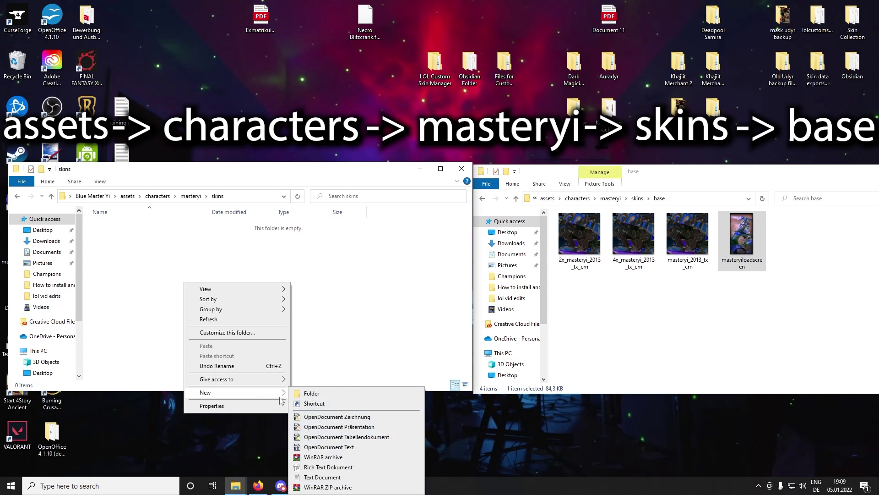
left_click(305, 393)
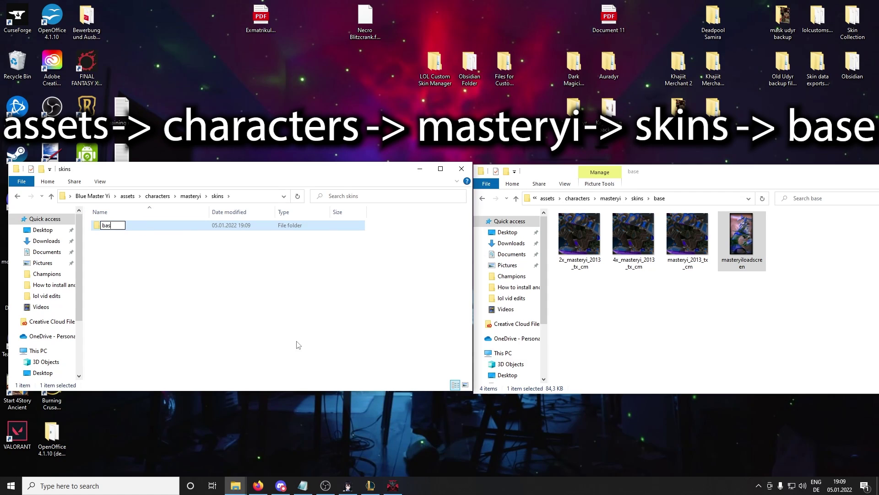
double_click(142, 230)
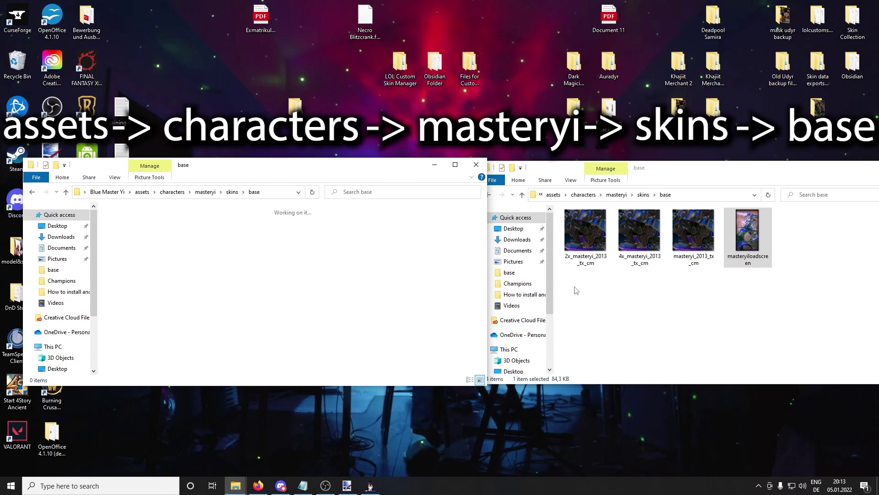
Copy all four edited texture files from the original base folder into the new Blue Master Yi base folder.
left_click(576, 291)
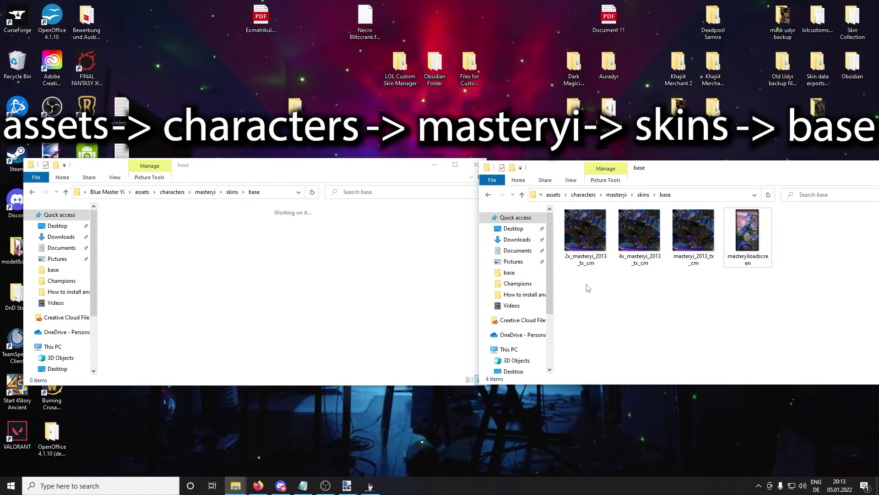
left_click_drag(582, 274, 745, 236)
right_click(698, 244)
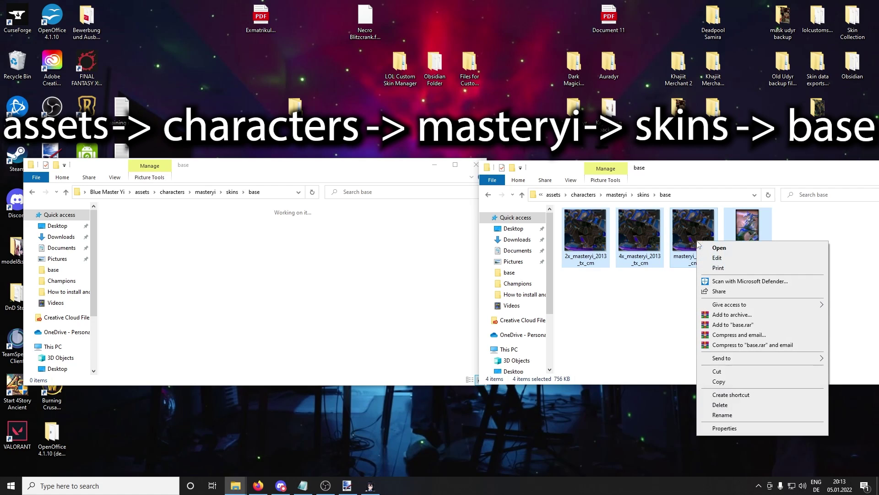
left_click(718, 383)
left_click(251, 273)
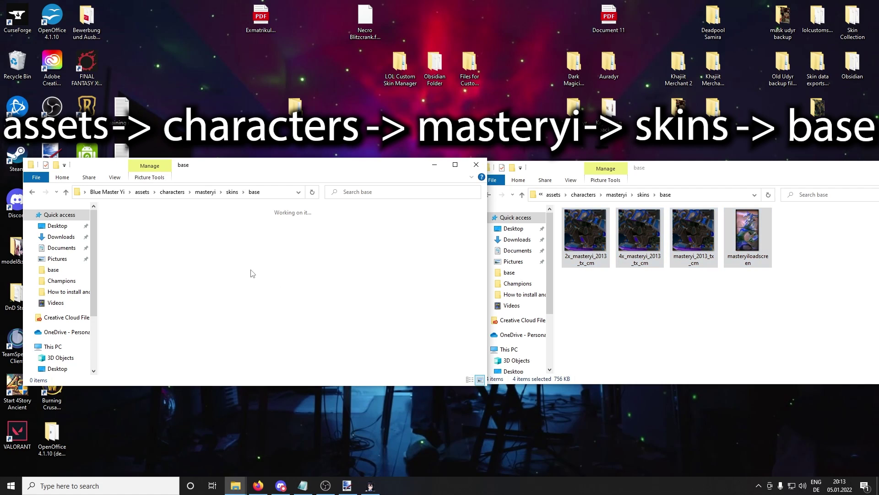
right_click(238, 267)
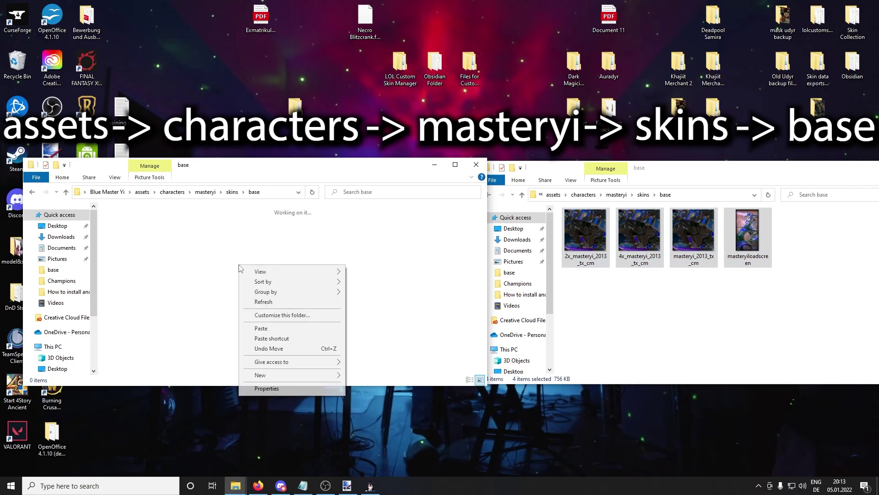
left_click(283, 329)
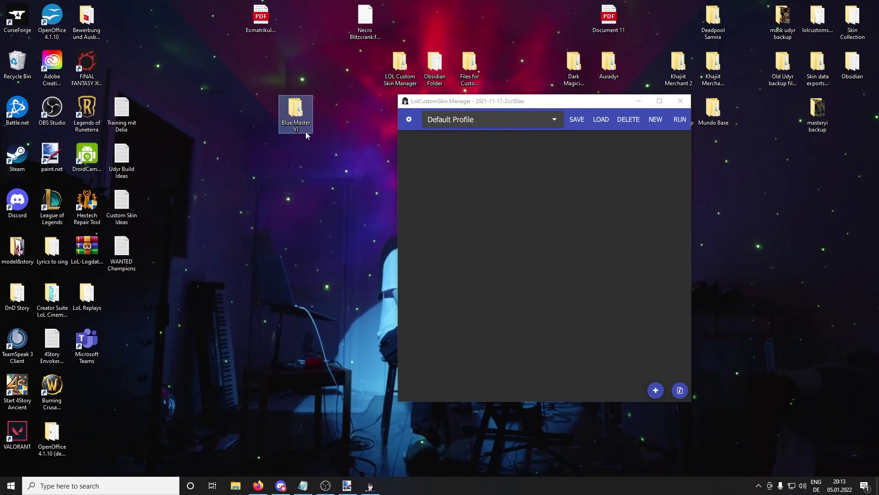
Import the Blue Master Yi desktop folder into LolCustomSkin Manager, enable the mod and run the profile.
left_click_drag(296, 106, 537, 218)
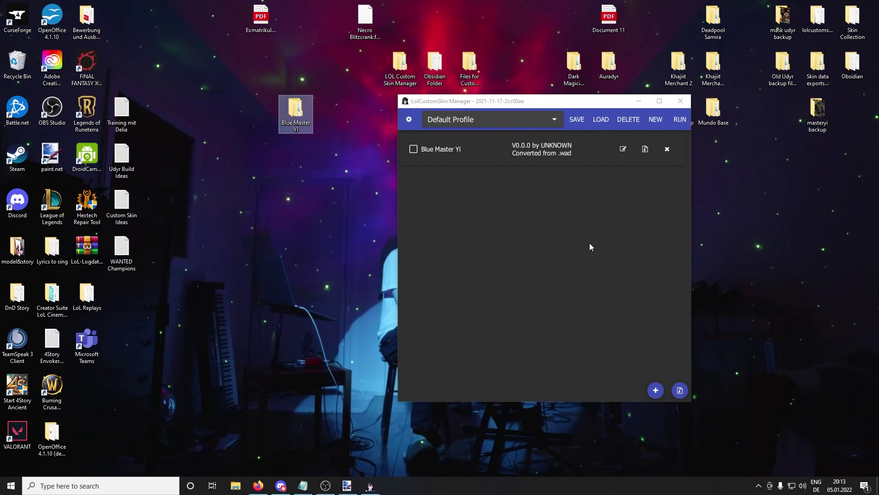
left_click(414, 149)
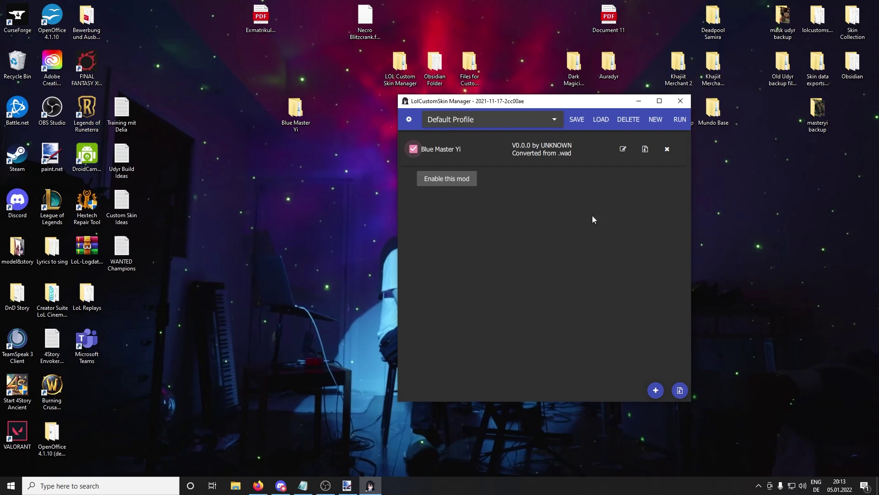
left_click(681, 126)
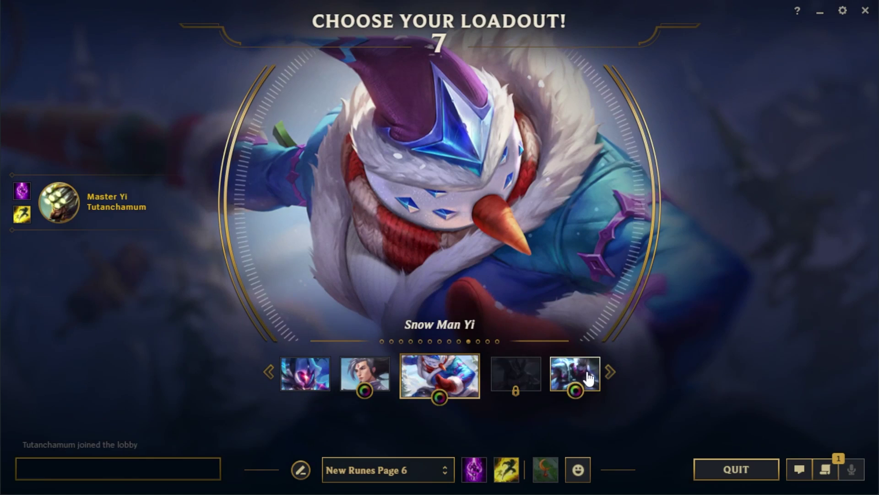
In the League of Legends champion select, choose the default Master Yi skin, next after Debonair Master Yi.
left_click(575, 373)
left_click(517, 377)
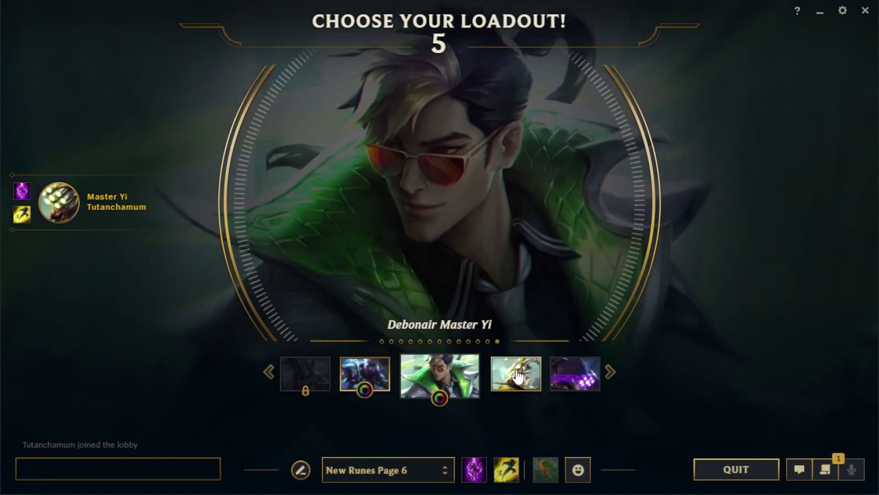
left_click(516, 373)
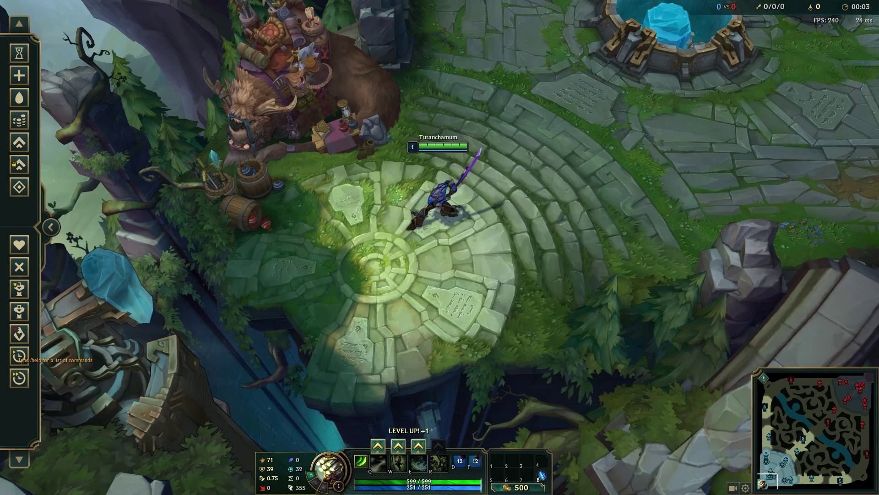
Examine the recolored Master Yi up close in the match while moving him a short distance.
scroll(440, 247, "up", 5)
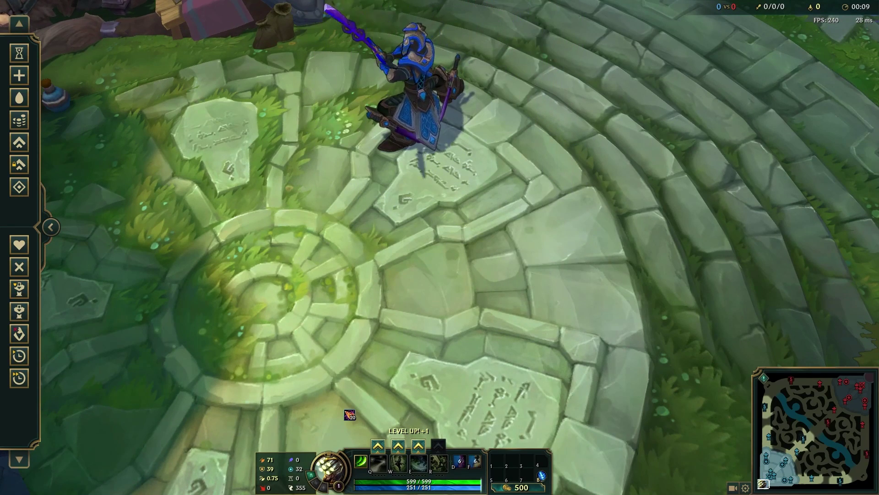
right_click(408, 290)
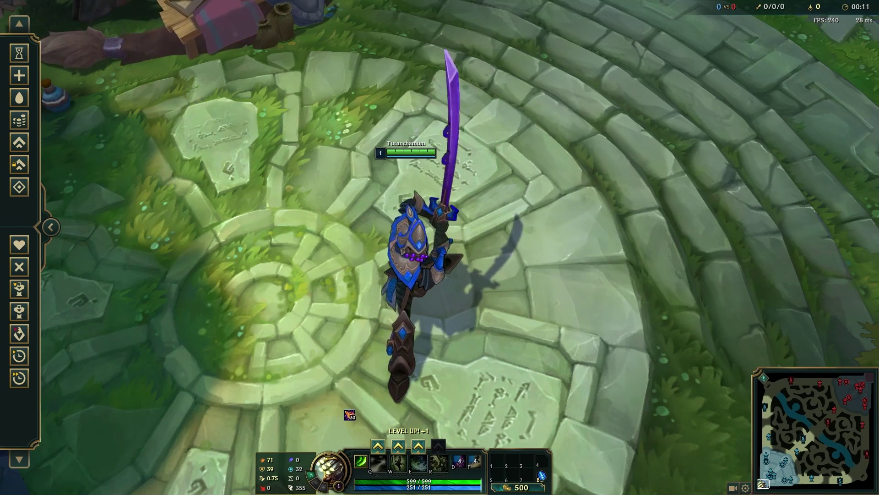